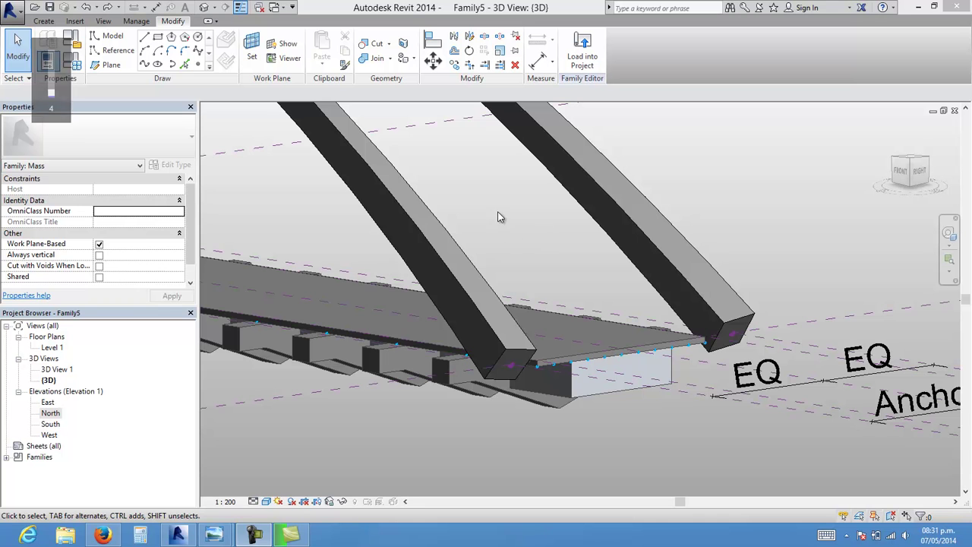
# - Orbit, pan and zoom the 3D view to bring the deck slab's end into view
pyautogui.scroll(-3, 520, 224)
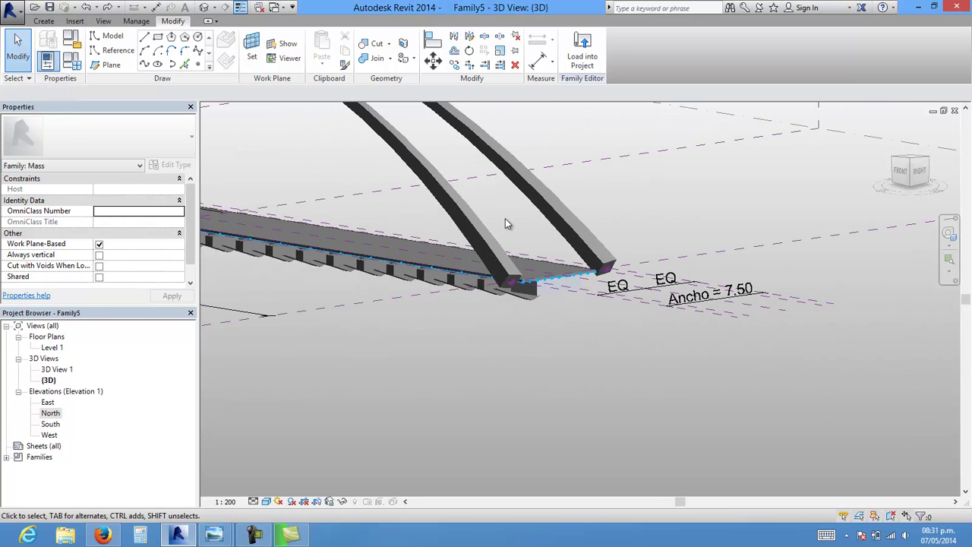
pyautogui.keyDown('shift'); pyautogui.moveTo(505, 218); pyautogui.dragTo(510, 243, button='middle'); pyautogui.keyUp('shift')
pyautogui.scroll(-3, 596, 290)
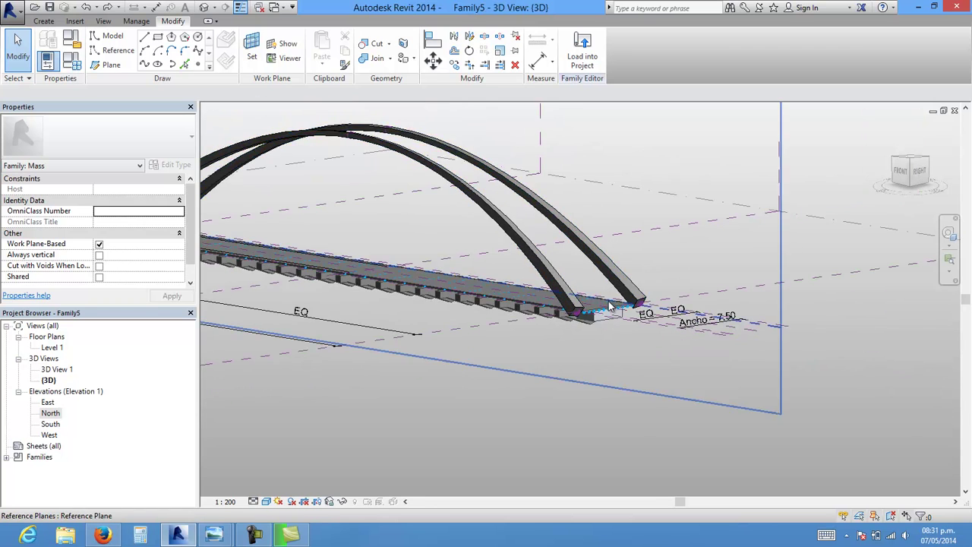
pyautogui.scroll(5, 599, 294)
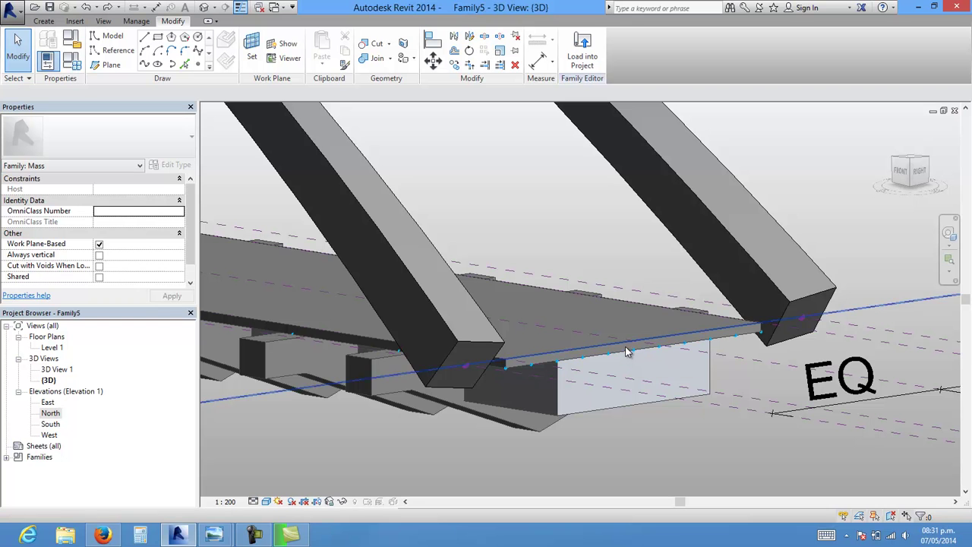
pyautogui.scroll(-1, 607, 346)
pyautogui.scroll(1, 563, 343)
pyautogui.moveTo(563, 343); pyautogui.dragTo(659, 372, button='middle')
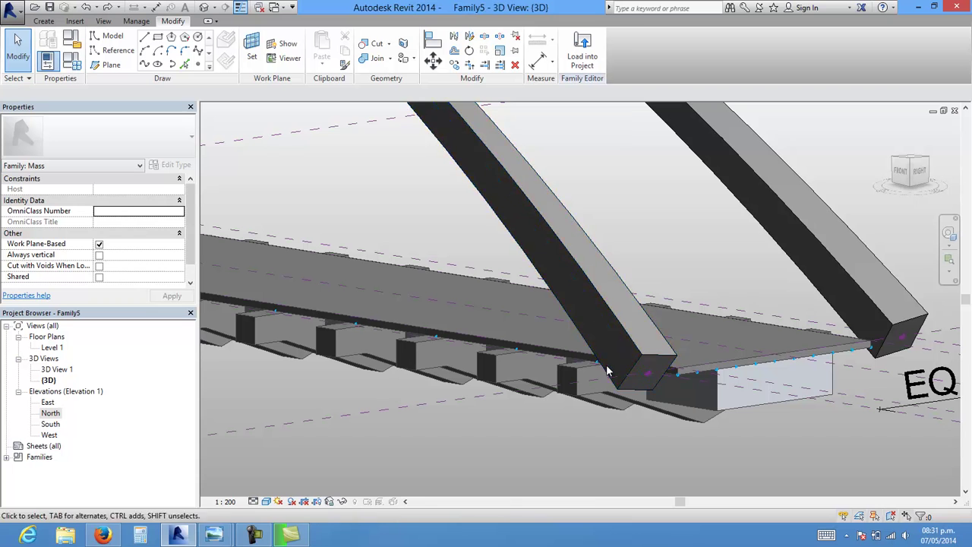
pyautogui.scroll(-1, 521, 364)
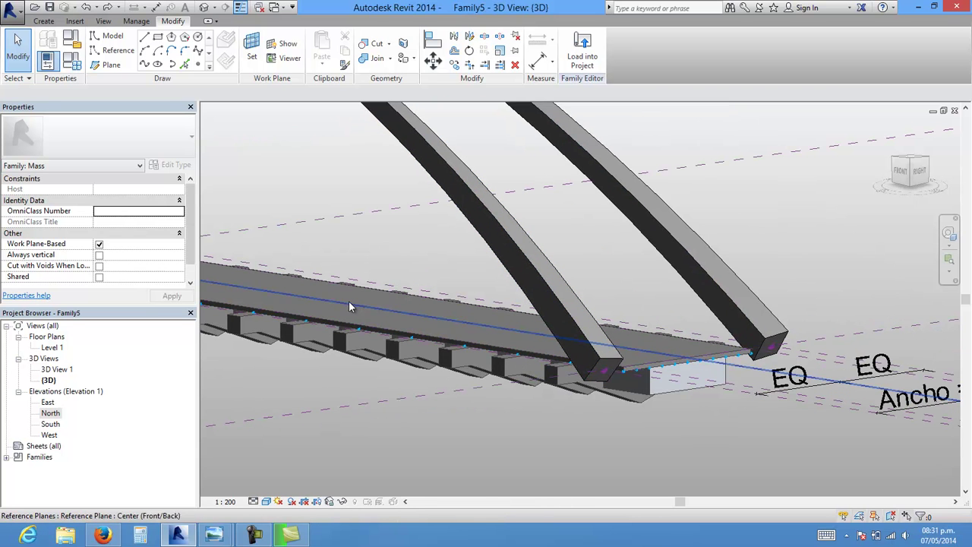
pyautogui.keyDown('shift'); pyautogui.moveTo(407, 235); pyautogui.dragTo(623, 280, button='middle'); pyautogui.keyUp('shift')
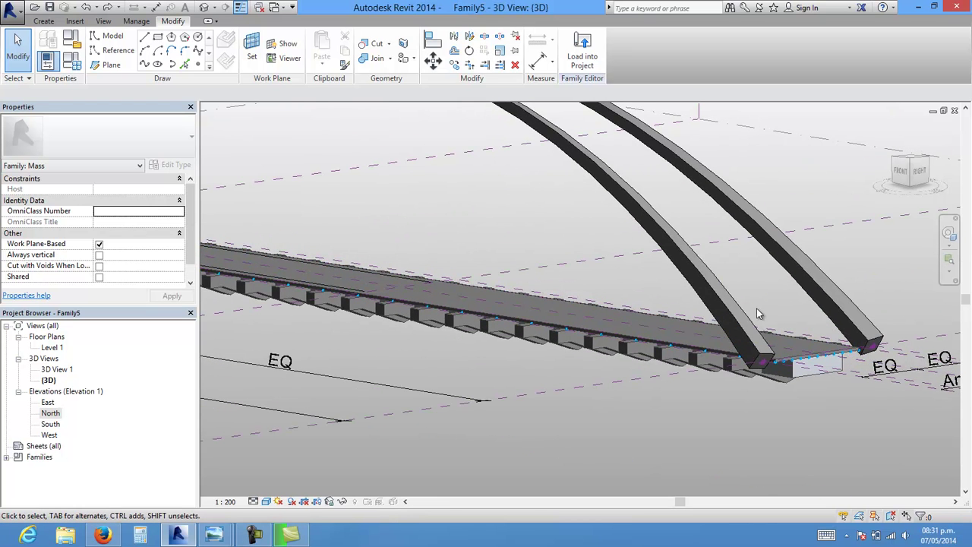
pyautogui.scroll(1, 777, 311)
pyautogui.scroll(1, 778, 308)
pyautogui.scroll(2, 821, 368)
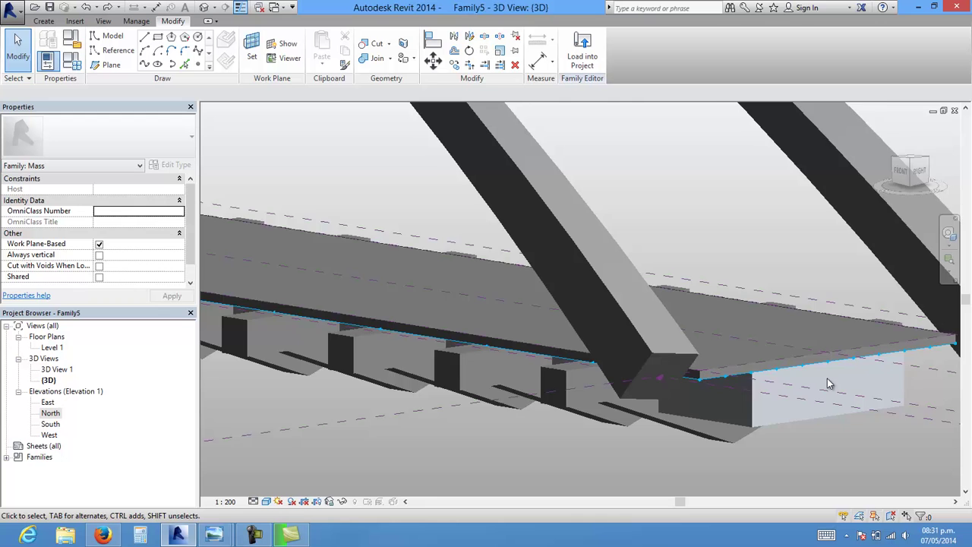
pyautogui.scroll(-1, 805, 383)
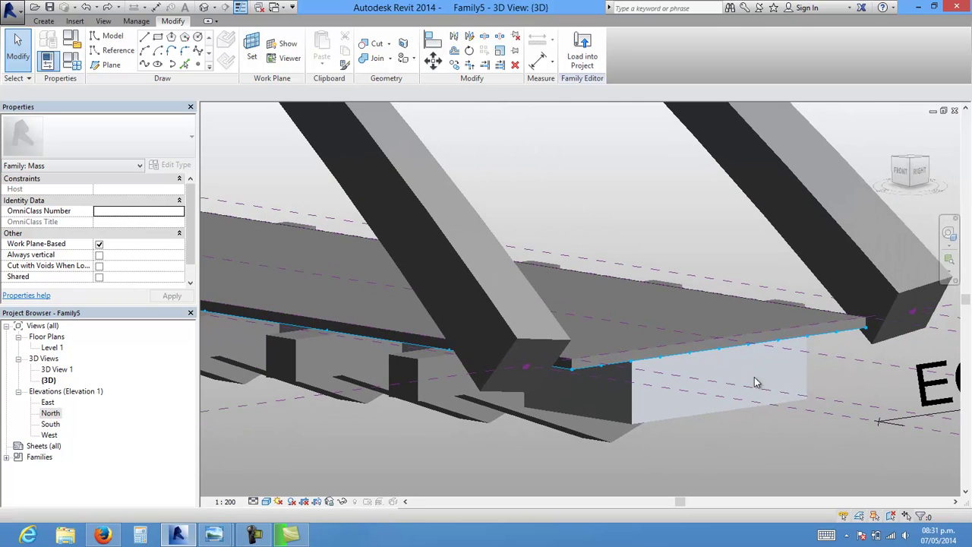
# - Tab-select the deck slab form's edge near the arch foot
pyautogui.click(705, 353)
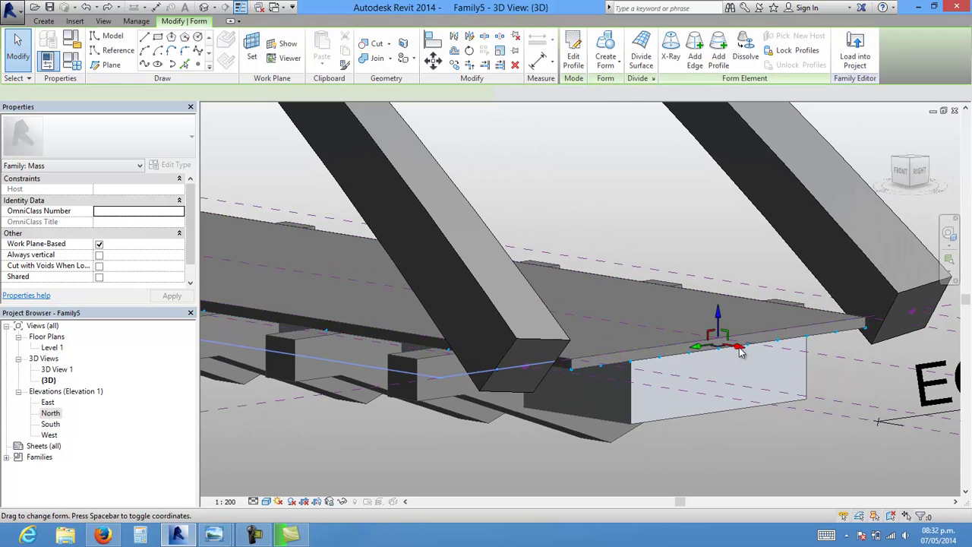
pyautogui.click(292, 243)
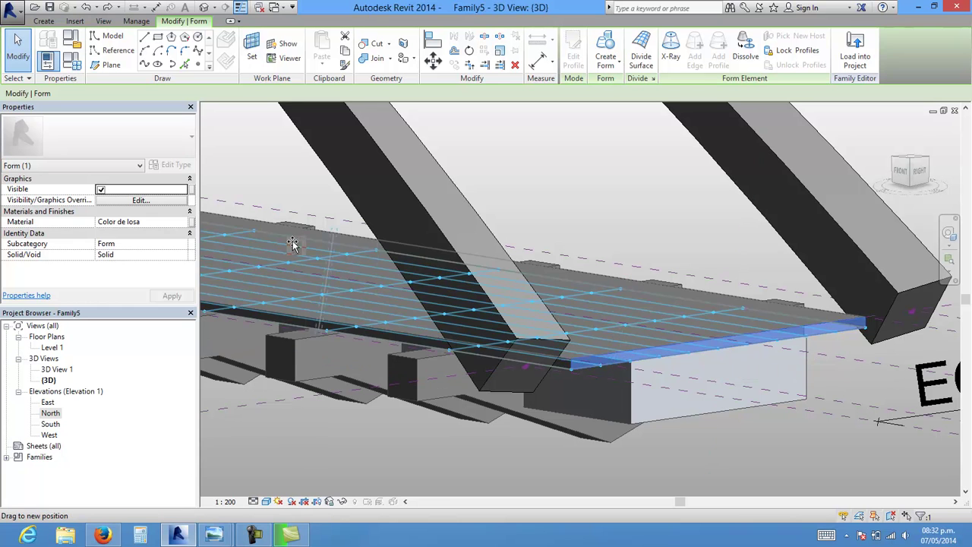
pyautogui.click(253, 243)
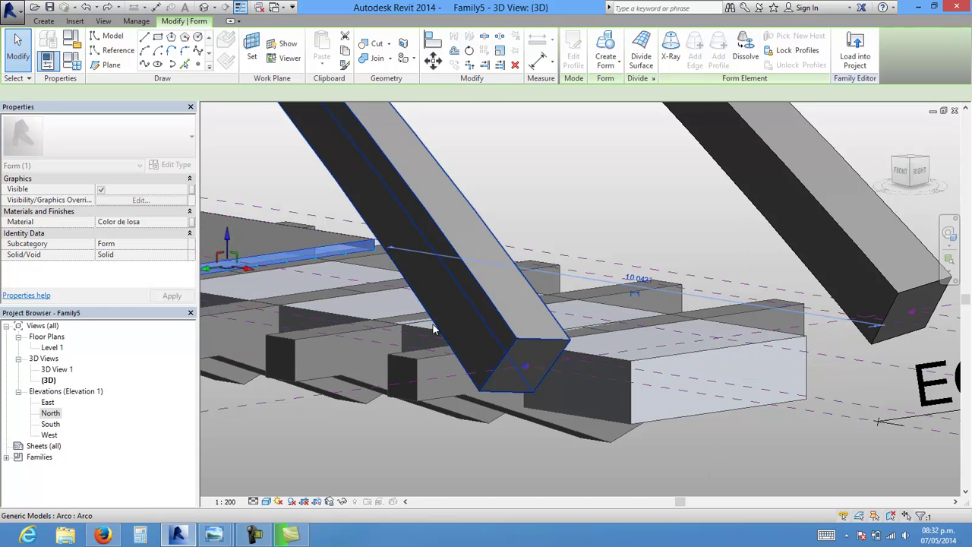
pyautogui.keyDown('shift'); pyautogui.moveTo(452, 329); pyautogui.dragTo(693, 321, button='middle'); pyautogui.keyUp('shift')
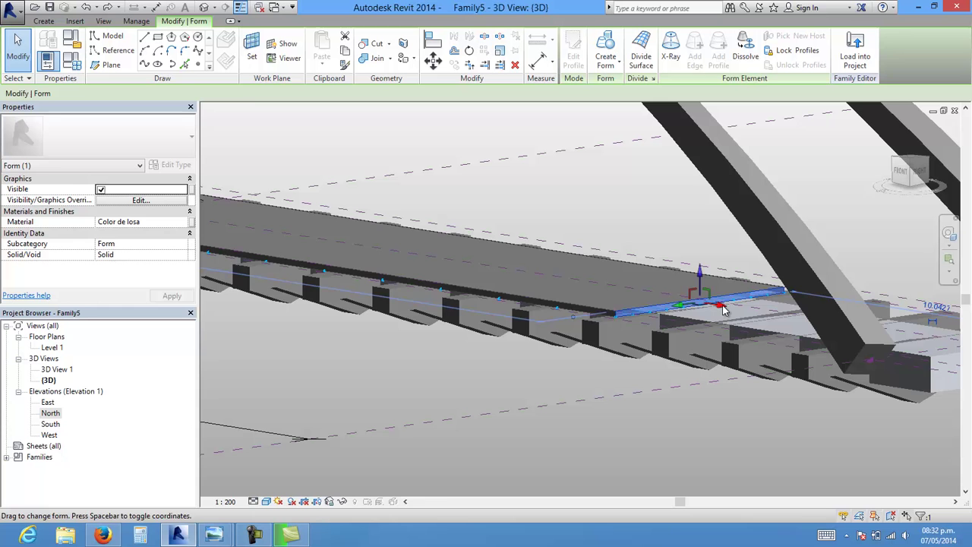
pyautogui.click(520, 281)
pyautogui.click(338, 249)
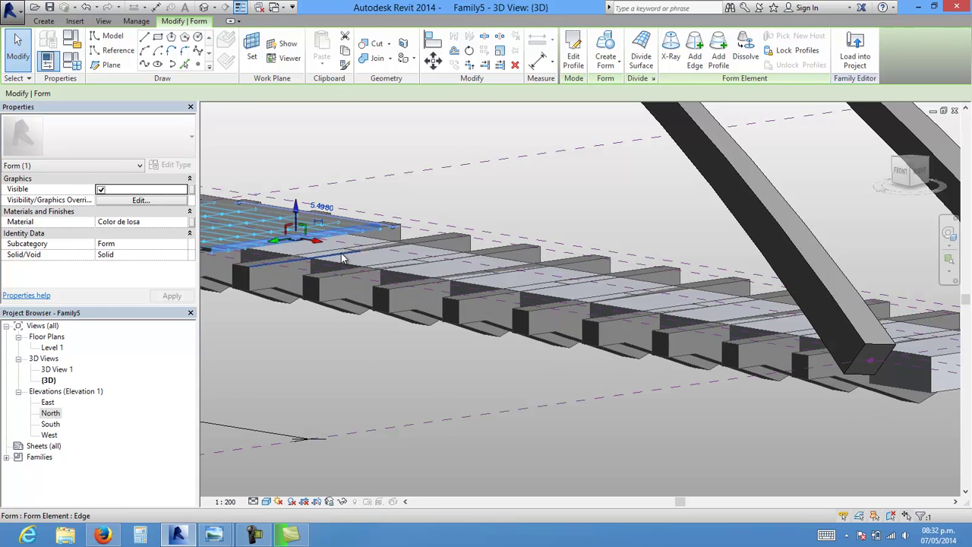
pyautogui.keyDown('shift'); pyautogui.moveTo(335, 262); pyautogui.dragTo(357, 243, button='middle'); pyautogui.keyUp('shift')
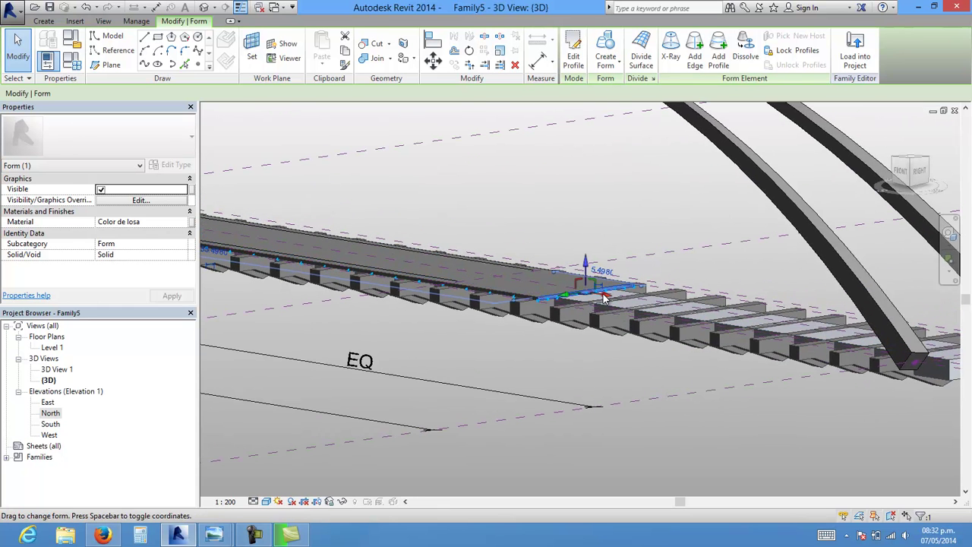
pyautogui.click(357, 243)
# - Drag the slab edge's arrow so its temporary dimension changes from 5.4614 to 4.8448
pyautogui.click(380, 288)
pyautogui.moveTo(379, 289)
pyautogui.keyDown('shift'); pyautogui.mouseDown(button='middle')
pyautogui.moveTo(347, 304)
pyautogui.moveTo(442, 313)
pyautogui.moveTo(570, 258)
pyautogui.mouseUp(button='middle'); pyautogui.keyUp('shift')
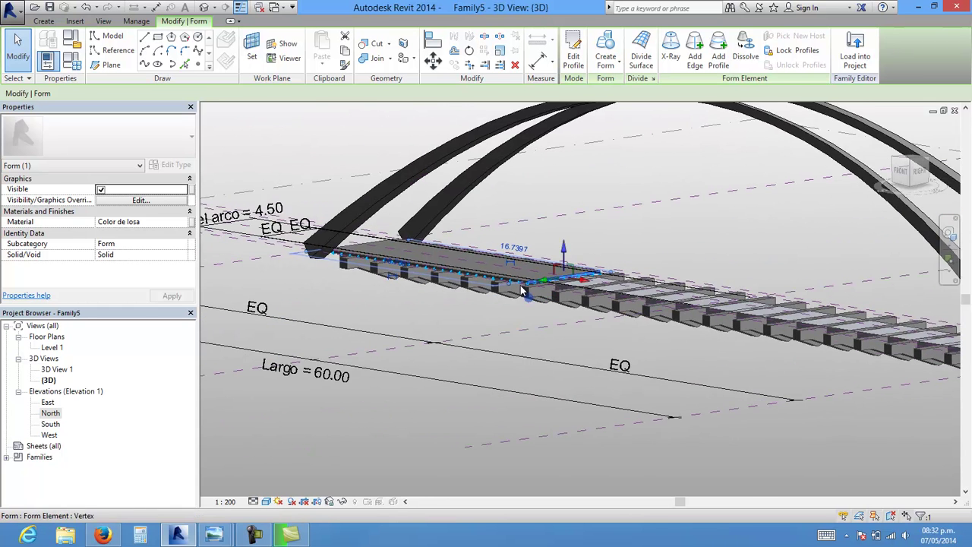
pyautogui.scroll(3, 607, 281)
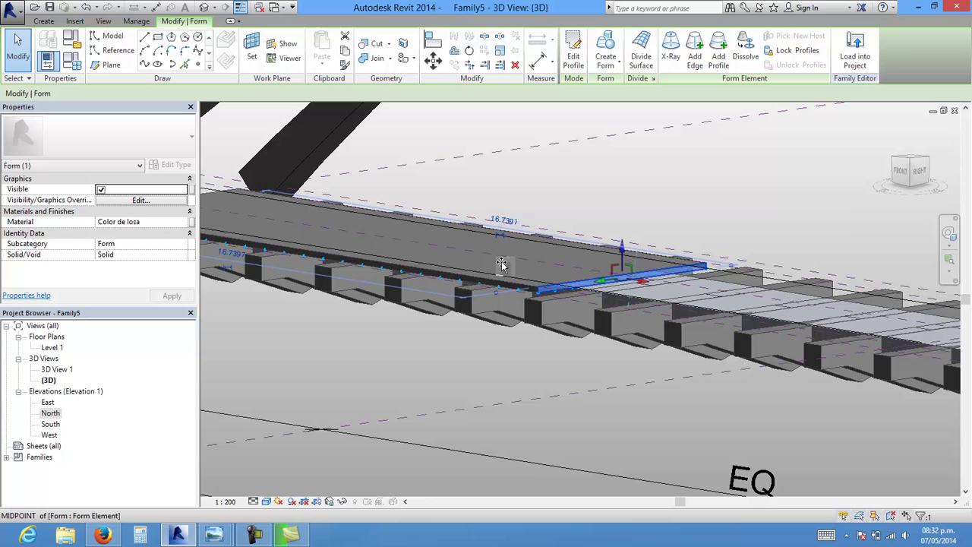
pyautogui.click(329, 232)
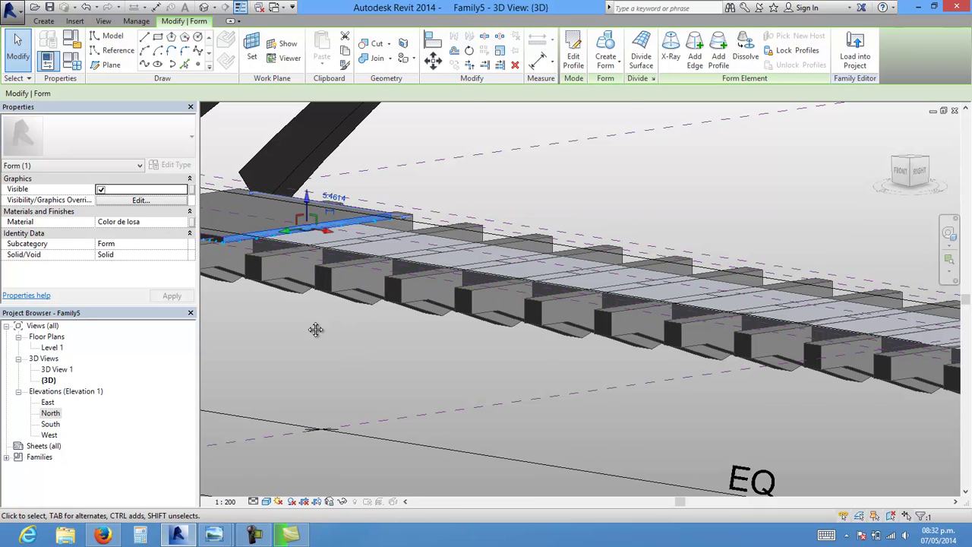
pyautogui.moveTo(538, 325)
pyautogui.keyDown('shift'); pyautogui.mouseDown(button='middle')
pyautogui.moveTo(471, 263)
pyautogui.moveTo(490, 236)
pyautogui.moveTo(638, 259)
pyautogui.mouseUp(button='middle'); pyautogui.keyUp('shift')
pyautogui.moveTo(604, 236); pyautogui.dragTo(600, 235)
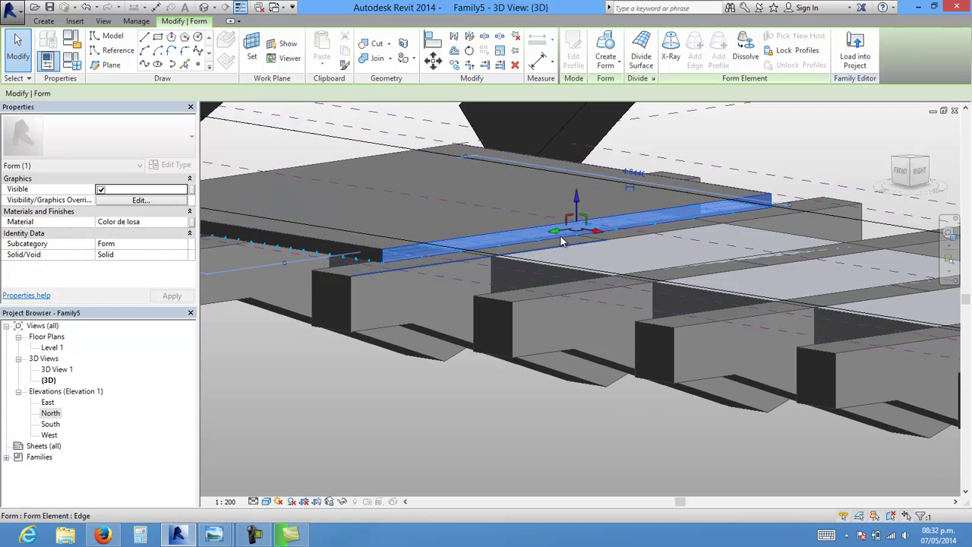
pyautogui.scroll(1, 455, 281)
# - Open the North elevation and pan to the deck form's edge above the beam
pyautogui.doubleClick(51, 412)
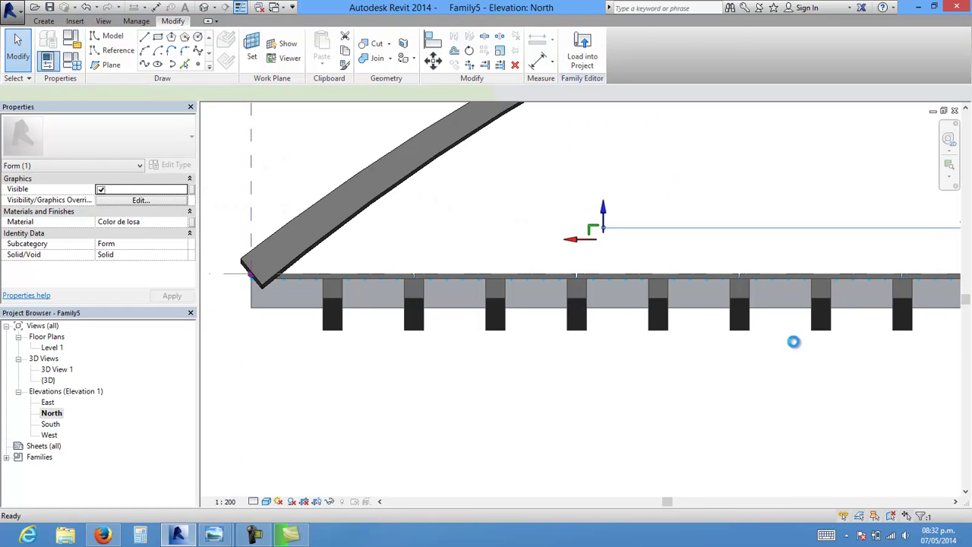
pyautogui.scroll(3, 536, 362)
pyautogui.moveTo(793, 341)
pyautogui.mouseDown(button='middle')
pyautogui.moveTo(536, 363)
pyautogui.moveTo(506, 341)
pyautogui.mouseUp(button='middle')
pyautogui.scroll(-2, 506, 341)
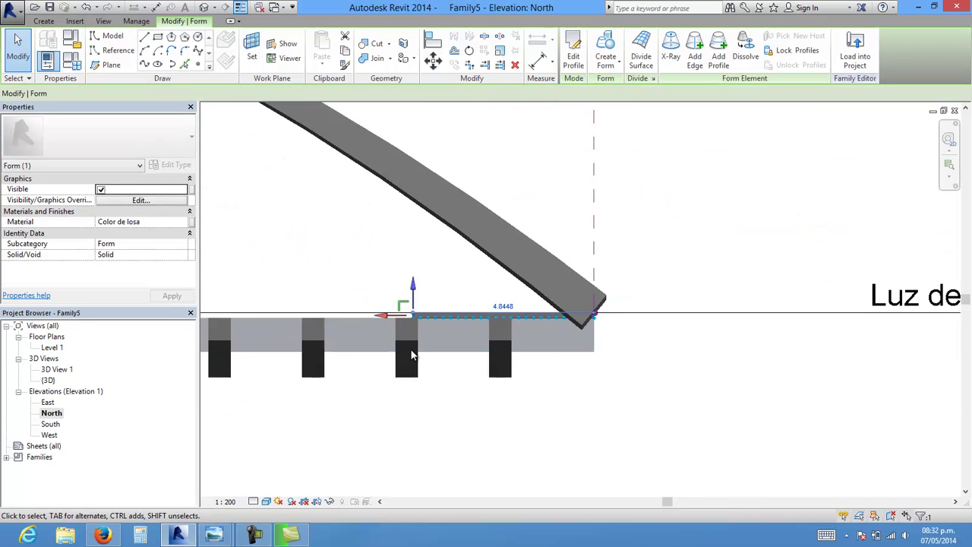
pyautogui.moveTo(412, 354); pyautogui.dragTo(749, 341, button='middle')
pyautogui.scroll(-2, 758, 347)
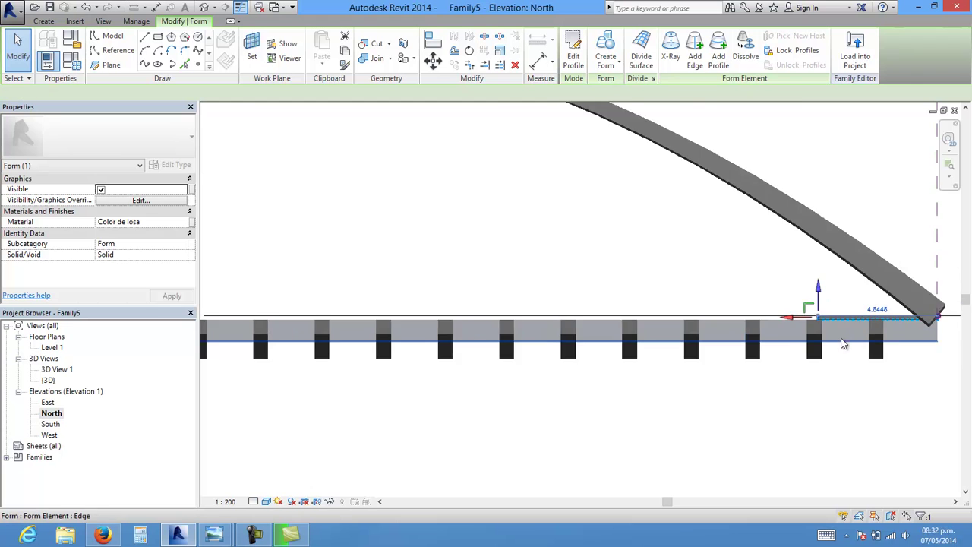
pyautogui.scroll(3, 843, 343)
pyautogui.moveTo(841, 336); pyautogui.dragTo(689, 341, button='middle')
pyautogui.scroll(1, 597, 289)
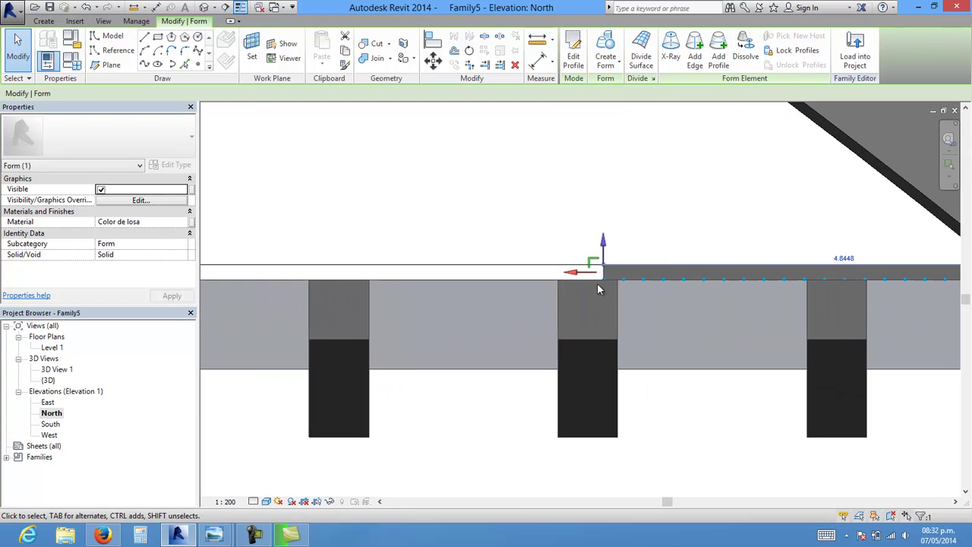
# - Stretch the deck form's edge to its new position so the dimension reads 4.9661
pyautogui.moveTo(573, 277); pyautogui.dragTo(559, 272)
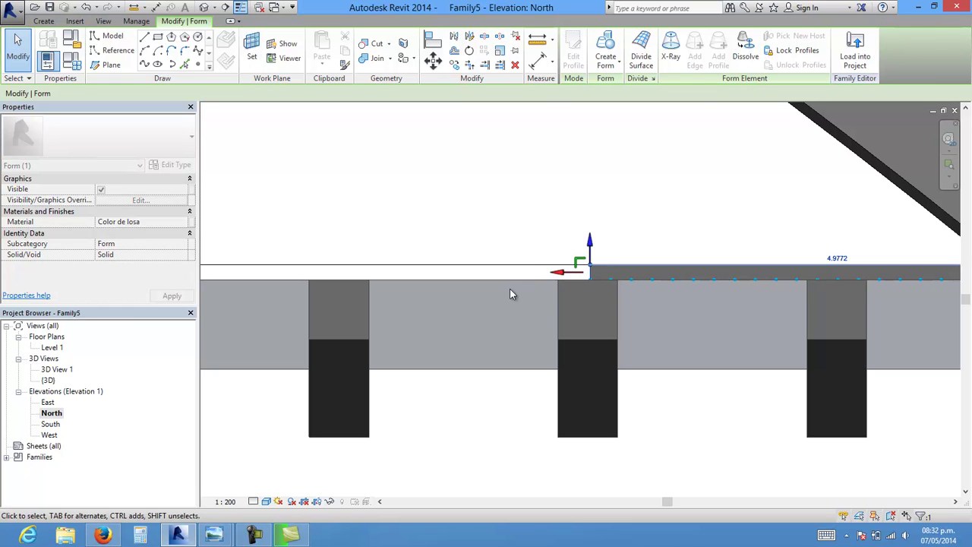
pyautogui.scroll(1, 557, 281)
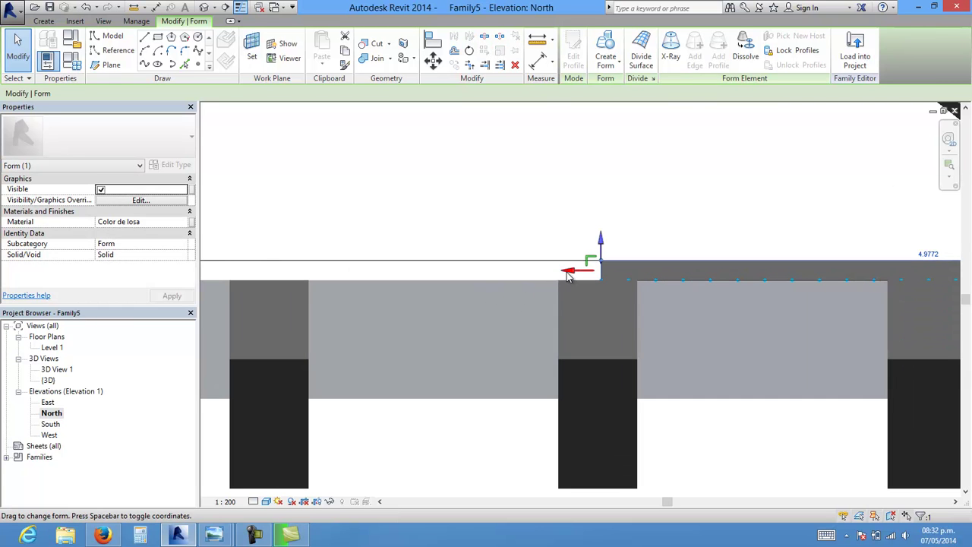
pyautogui.moveTo(566, 272); pyautogui.dragTo(570, 274)
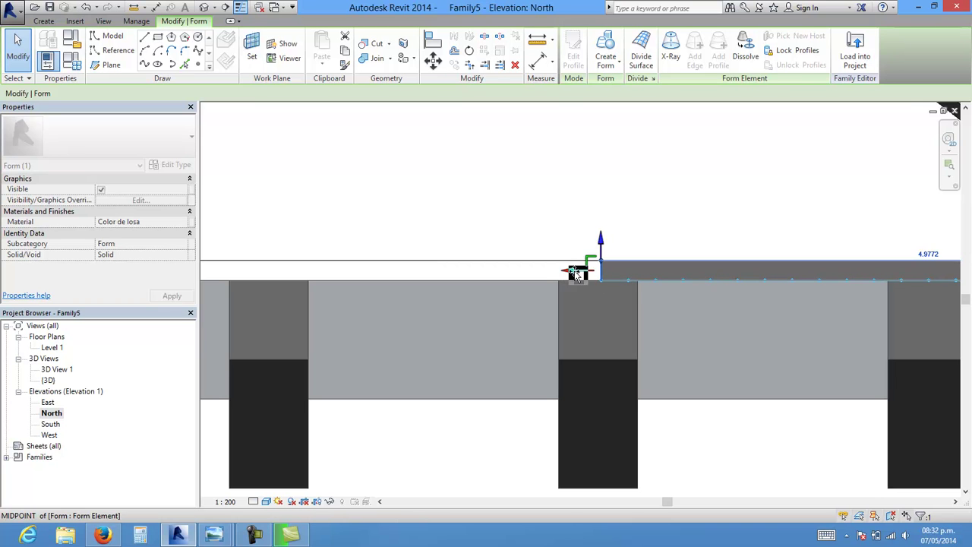
pyautogui.moveTo(571, 272); pyautogui.dragTo(575, 277)
pyautogui.scroll(2, 577, 278)
pyautogui.scroll(1, 577, 279)
pyautogui.scroll(1, 578, 280)
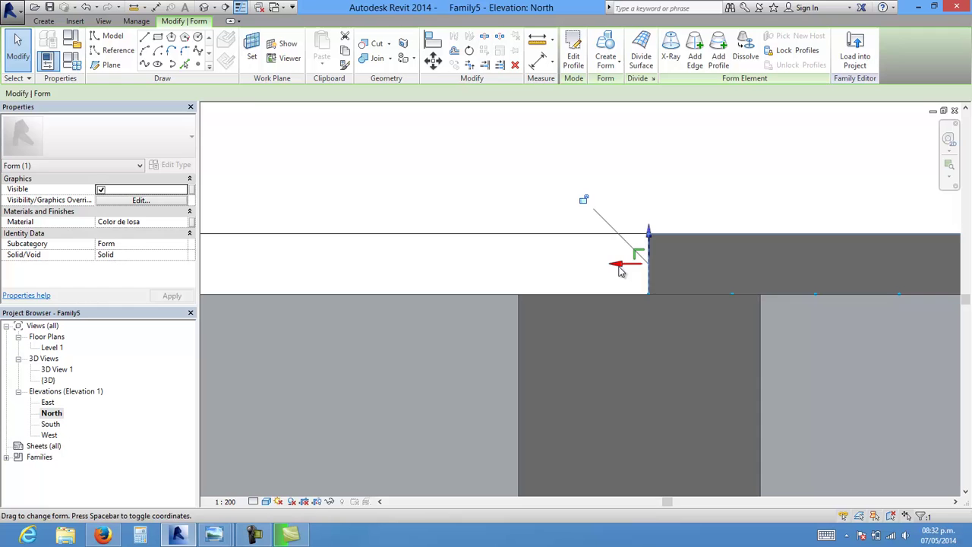
pyautogui.moveTo(621, 267); pyautogui.dragTo(626, 268)
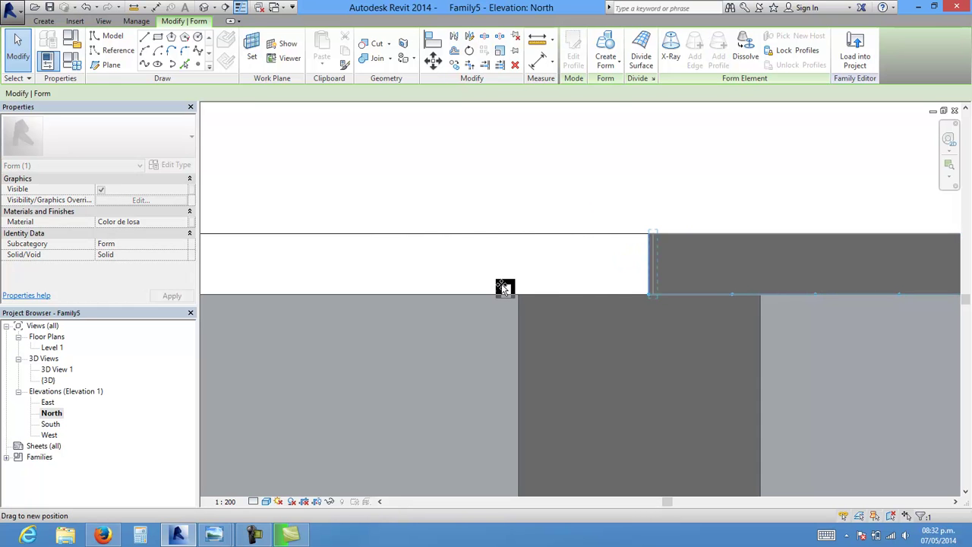
pyautogui.moveTo(503, 287); pyautogui.dragTo(501, 279)
pyautogui.scroll(-2, 501, 279)
pyautogui.scroll(-1, 483, 285)
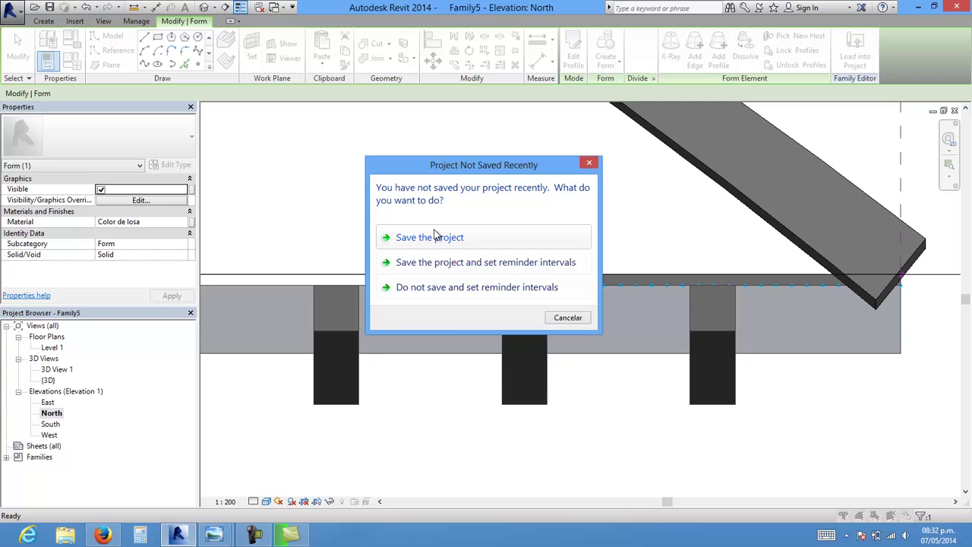
# - Save the family over Diseño puente demo2.rfa, then return to the {3D} view
pyautogui.click(441, 263)
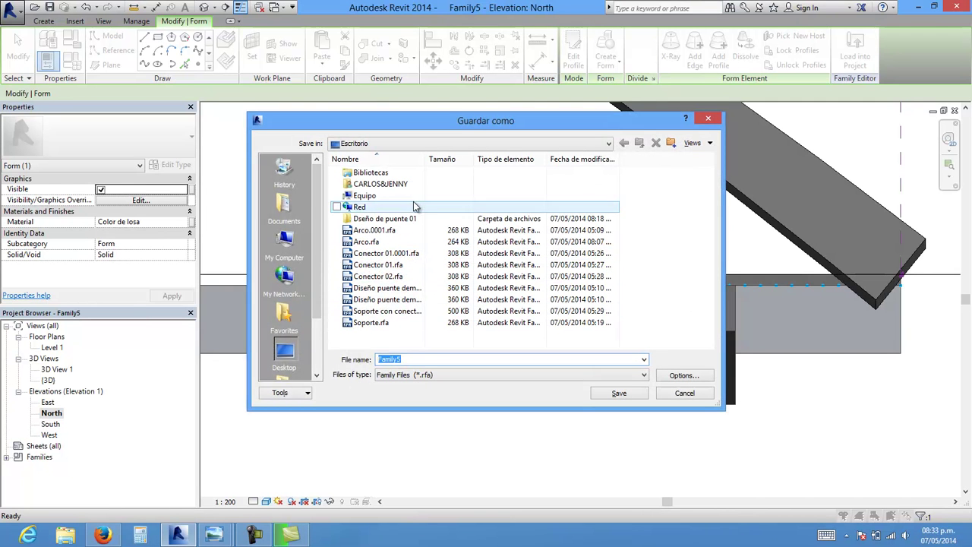
pyautogui.moveTo(423, 158); pyautogui.dragTo(475, 158)
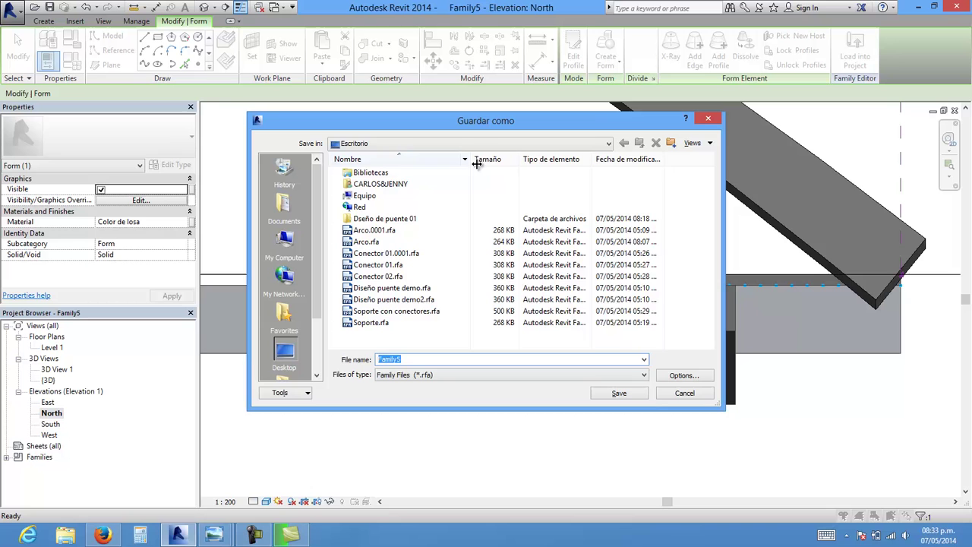
pyautogui.click(409, 304)
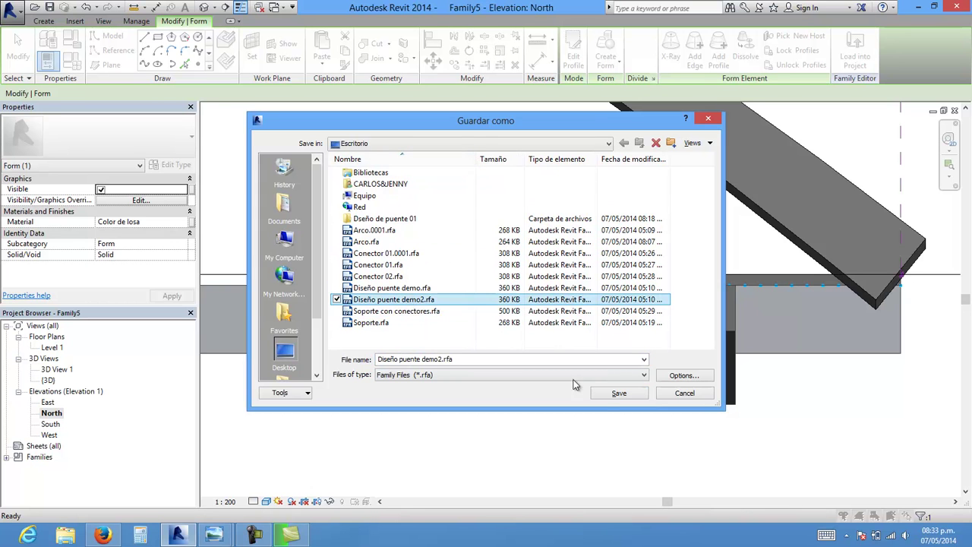
pyautogui.click(619, 394)
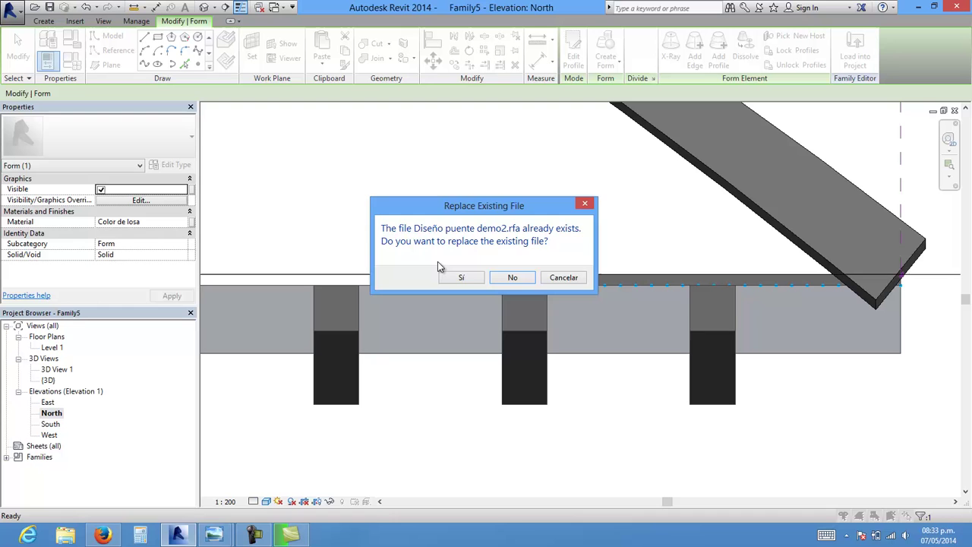
pyautogui.click(478, 281)
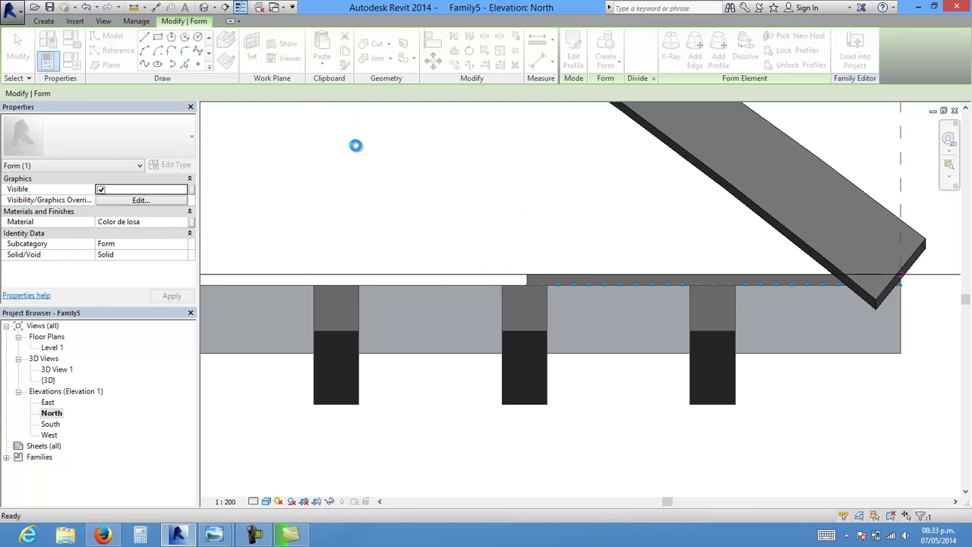
pyautogui.click(203, 7)
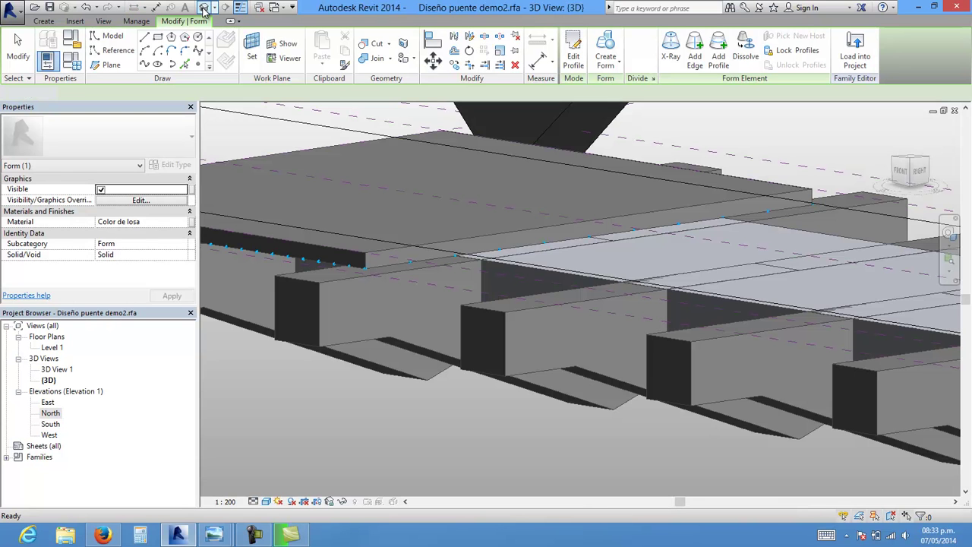
# - Window-select the two deck forms and open the North elevation
pyautogui.press('Escape')
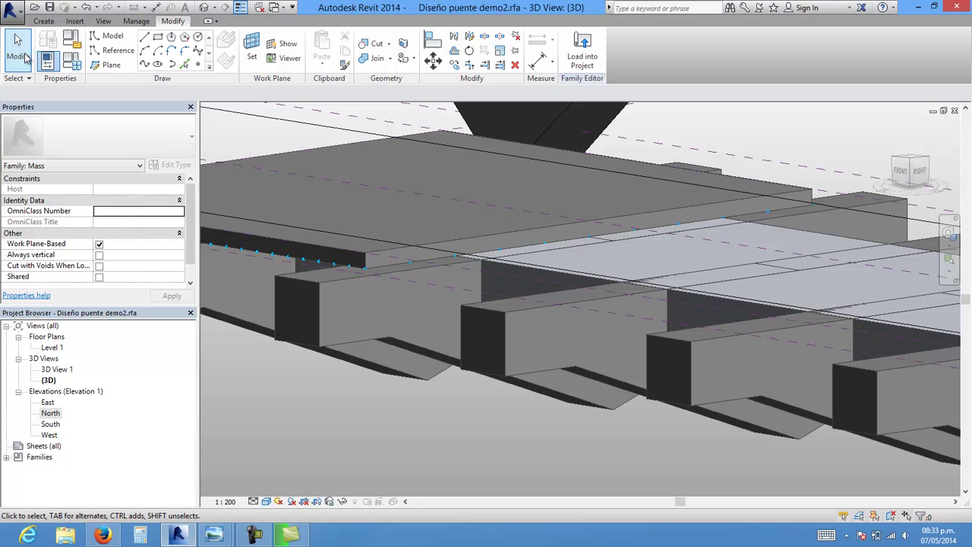
pyautogui.scroll(2, 812, 193)
pyautogui.scroll(2, 812, 194)
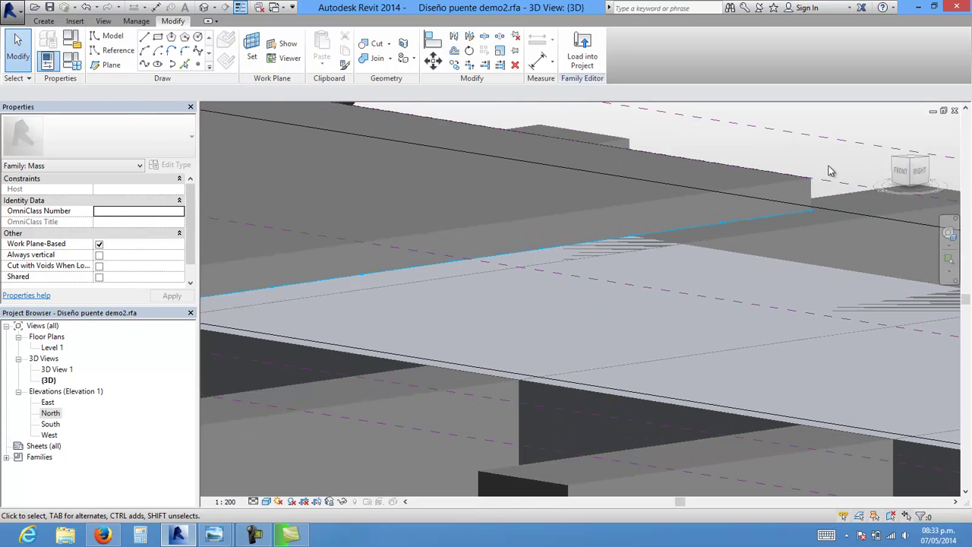
pyautogui.moveTo(799, 187); pyautogui.dragTo(545, 233)
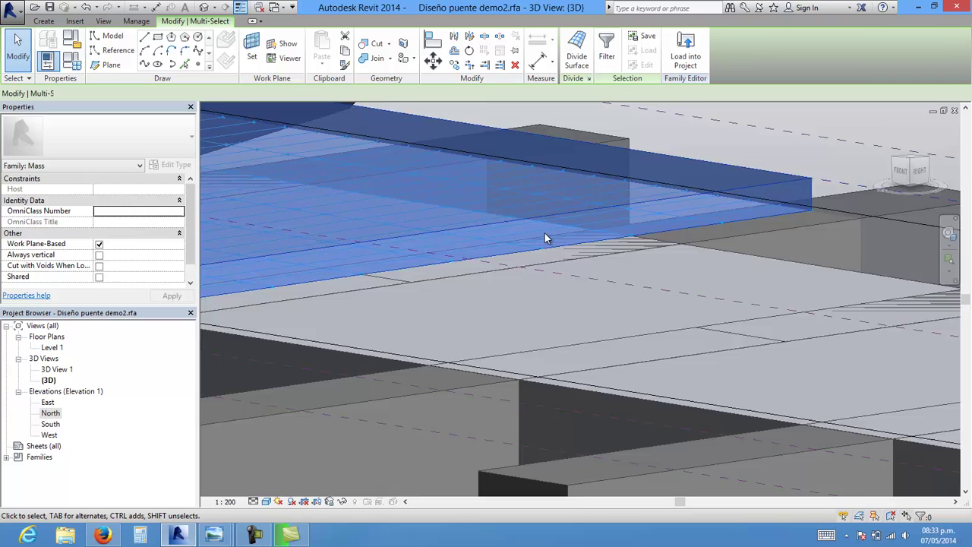
pyautogui.scroll(-2, 544, 233)
pyautogui.scroll(-3, 545, 238)
pyautogui.doubleClick(47, 414)
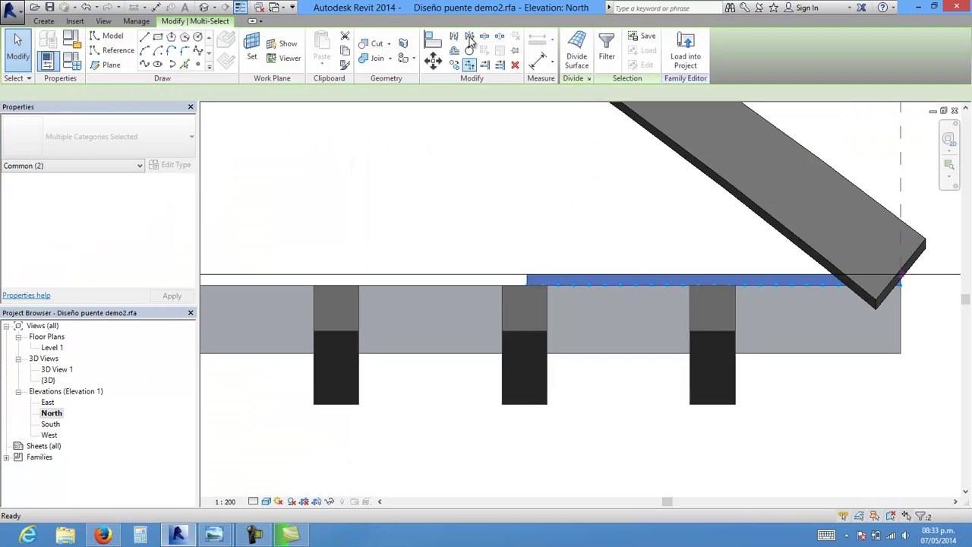
# - Mirror-copy the deck forms twice about vertical axes at the column centrelines
pyautogui.press('d')
pyautogui.press('m')
pyautogui.click(524, 403)
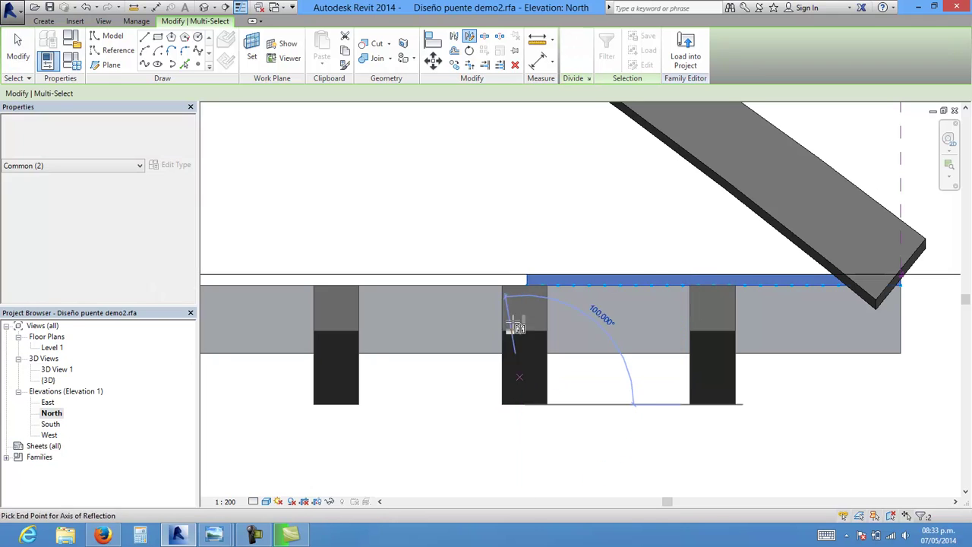
pyautogui.click(524, 204)
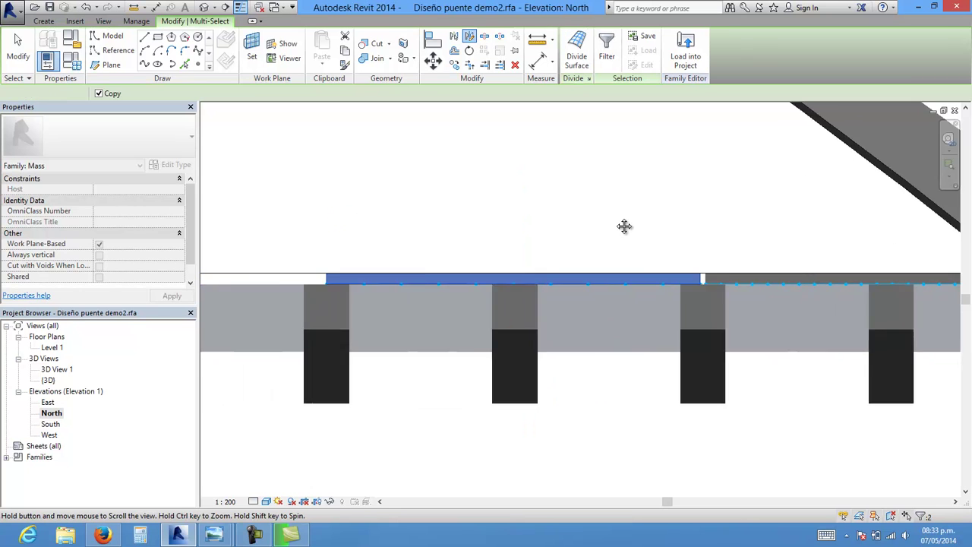
pyautogui.click(470, 44)
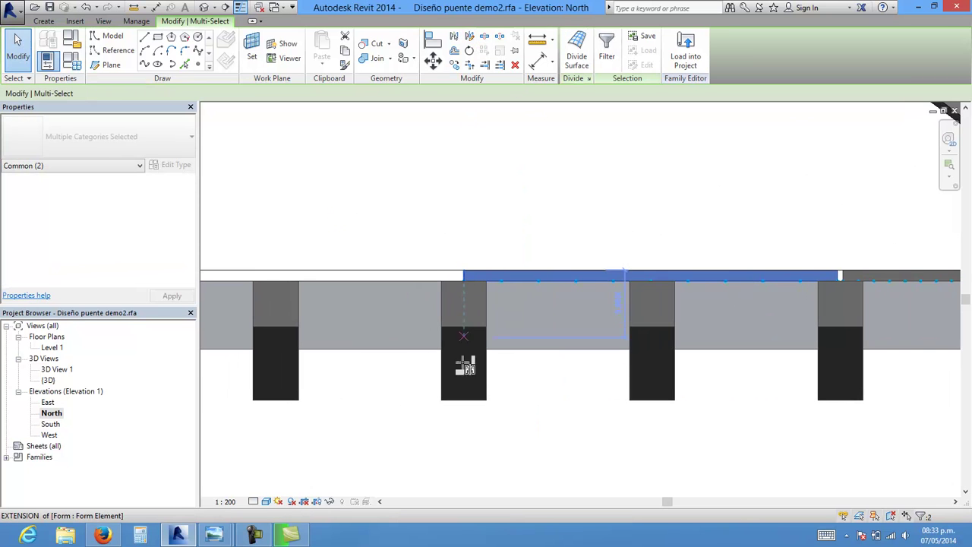
pyautogui.click(465, 398)
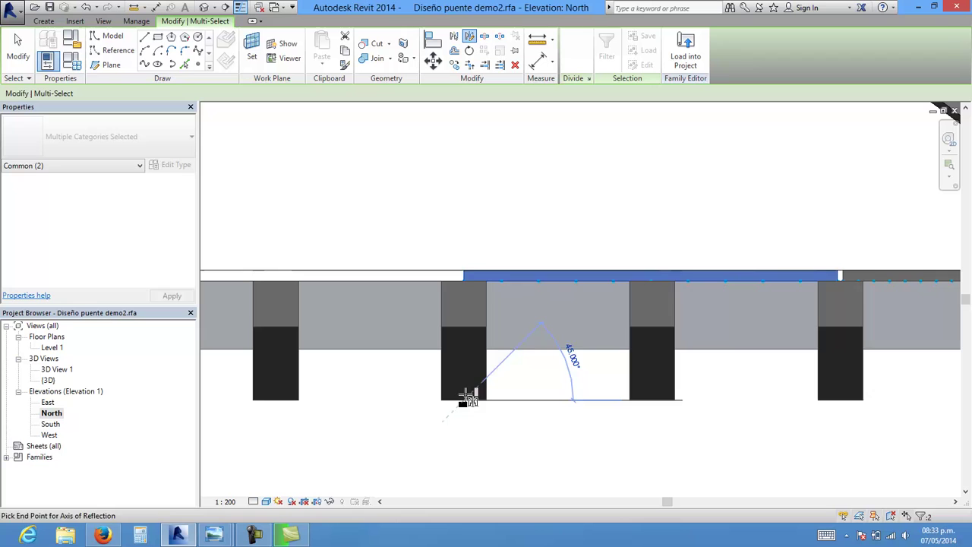
pyautogui.click(463, 150)
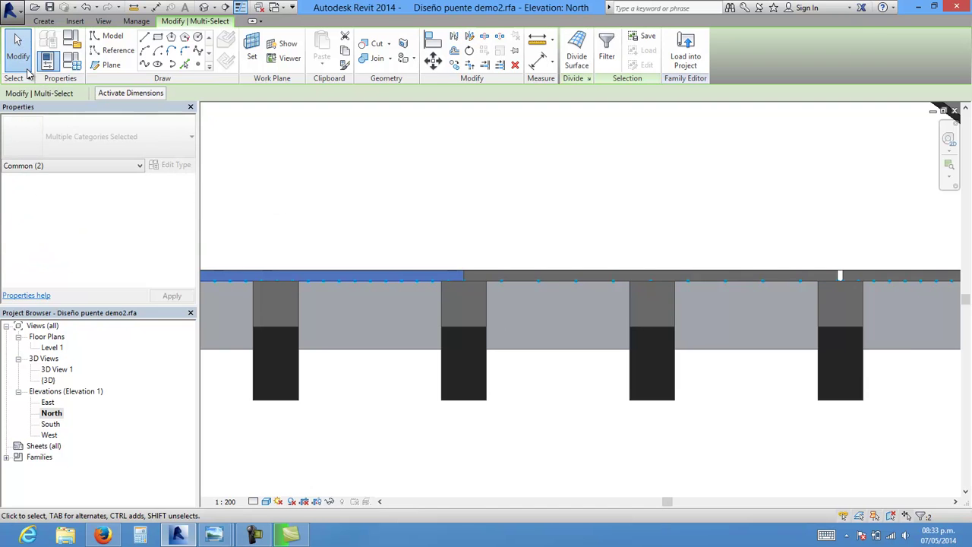
# - Clear the selection and return to the default 3D view
pyautogui.click(445, 250)
pyautogui.scroll(4, 445, 250)
pyautogui.scroll(-2, 532, 325)
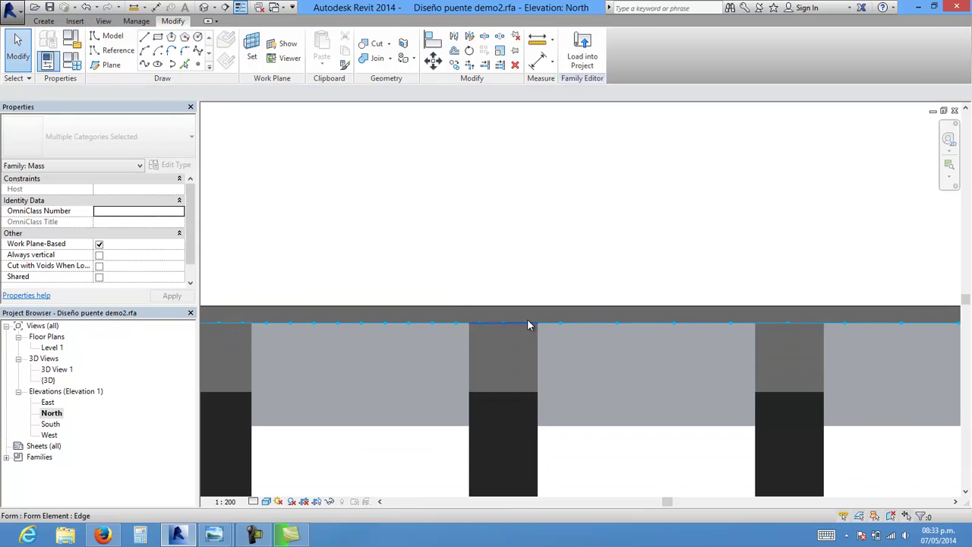
pyautogui.scroll(-2, 524, 325)
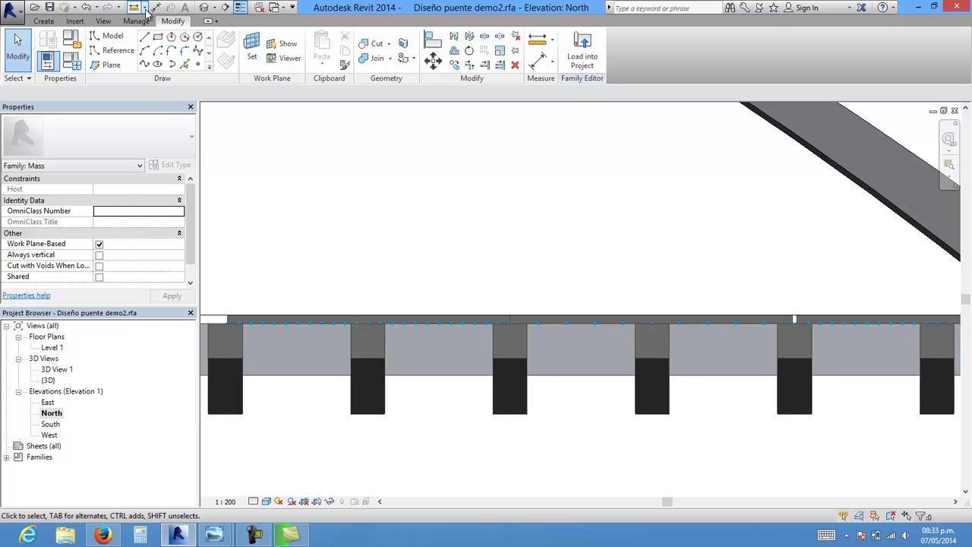
pyautogui.scroll(2, 505, 281)
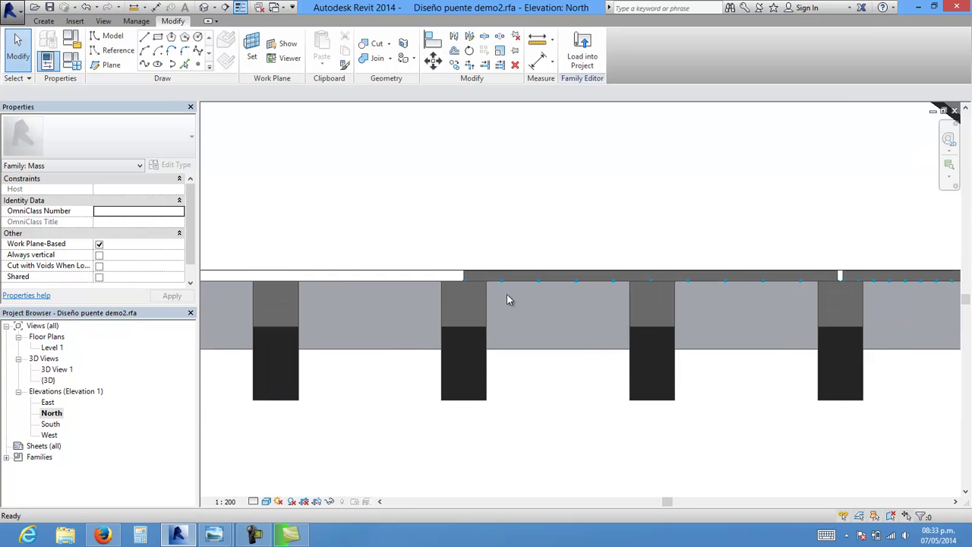
pyautogui.scroll(1, 463, 278)
pyautogui.scroll(1, 464, 278)
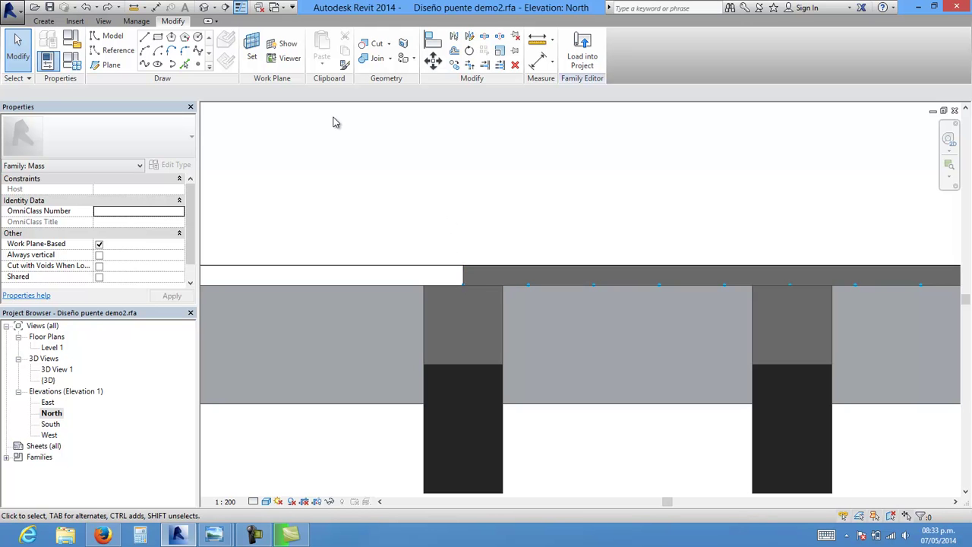
pyautogui.click(204, 9)
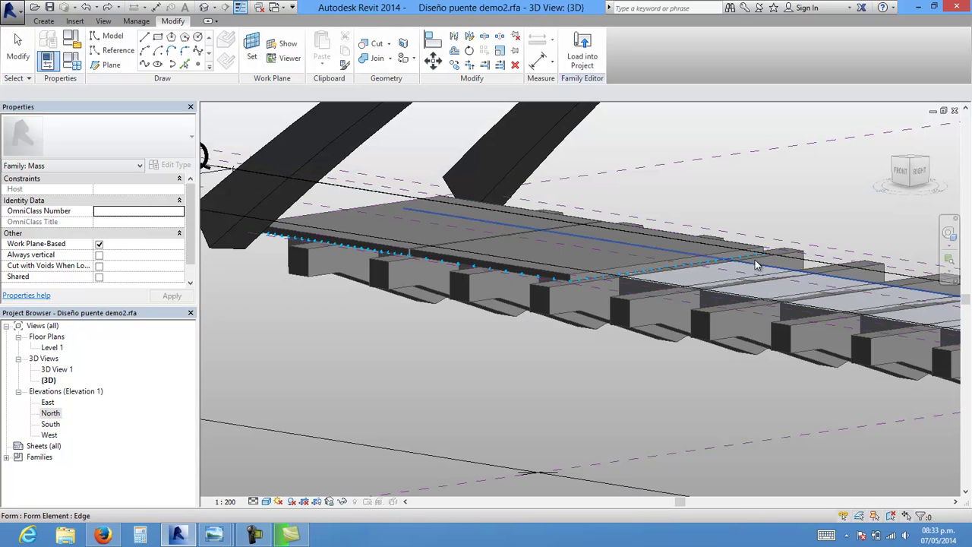
pyautogui.scroll(2, 771, 242)
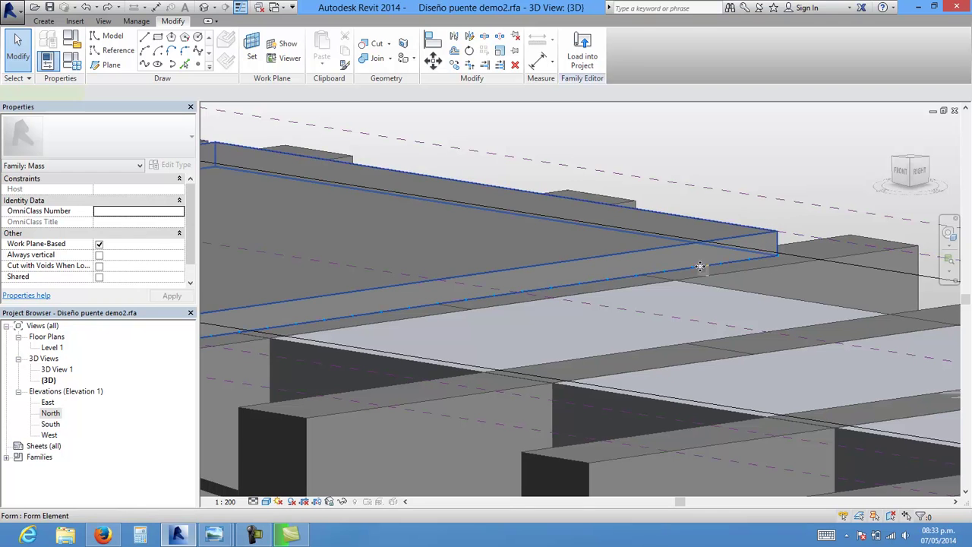
# - Select the deck form's top surface and open the North elevation
pyautogui.click(554, 286)
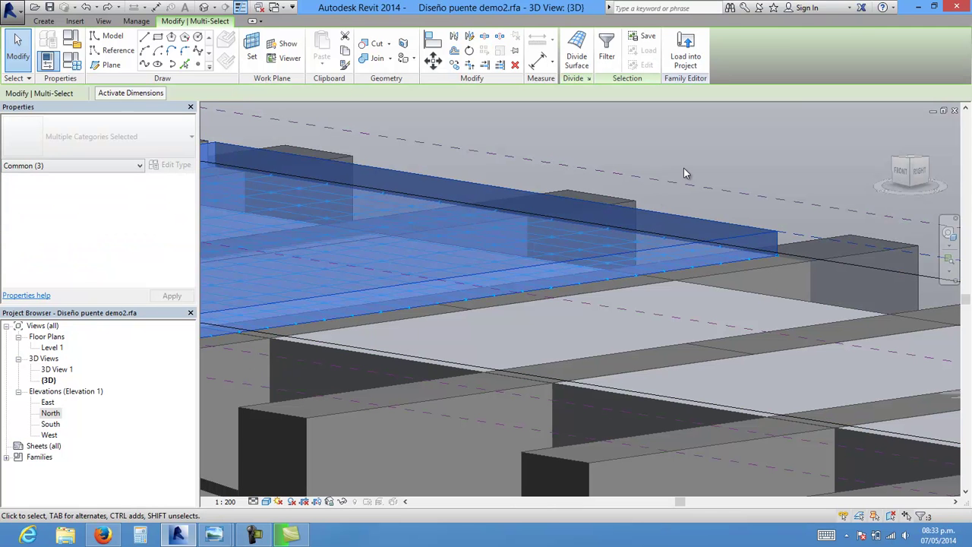
pyautogui.press('Escape')
pyautogui.scroll(2, 783, 237)
pyautogui.scroll(1, 771, 220)
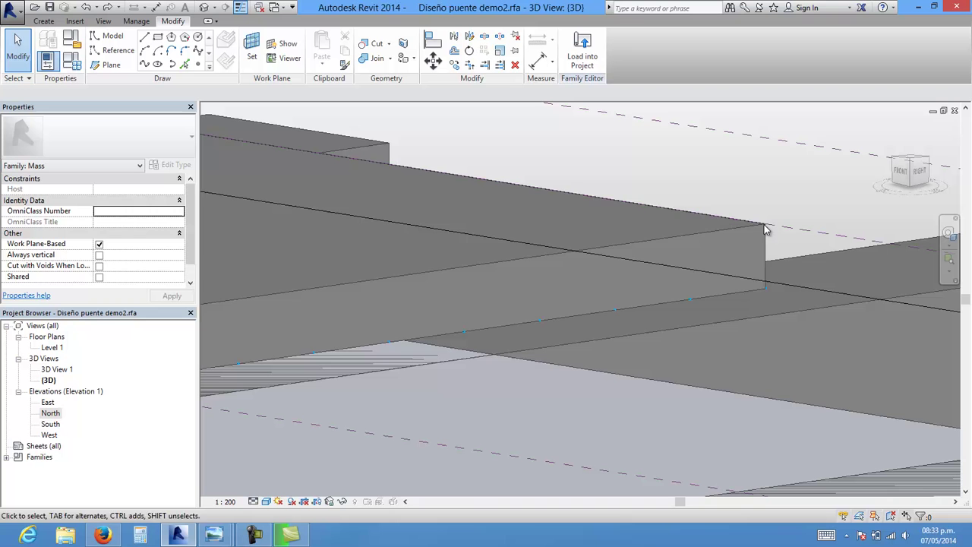
pyautogui.click(335, 347)
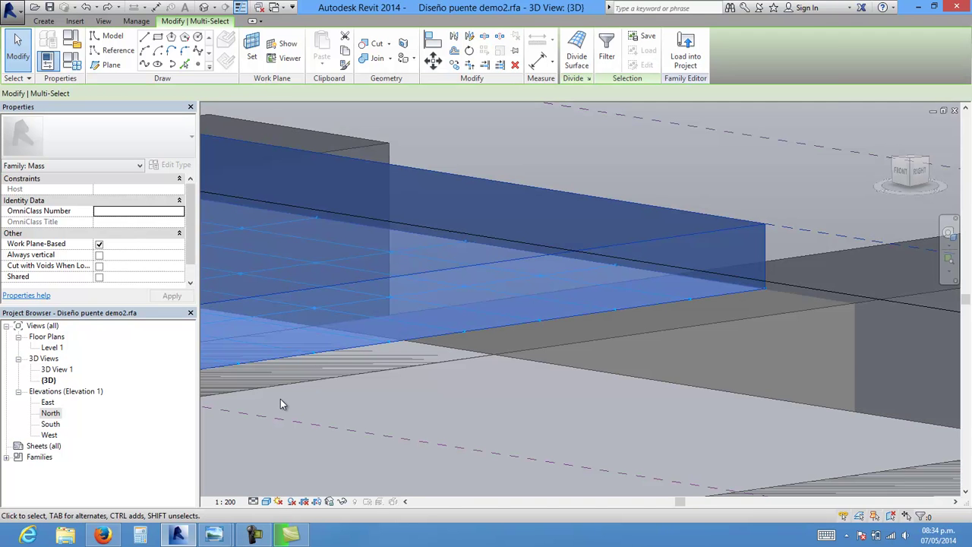
pyautogui.keyDown('shift'); pyautogui.moveTo(280, 404); pyautogui.dragTo(470, 346, button='middle'); pyautogui.keyUp('shift')
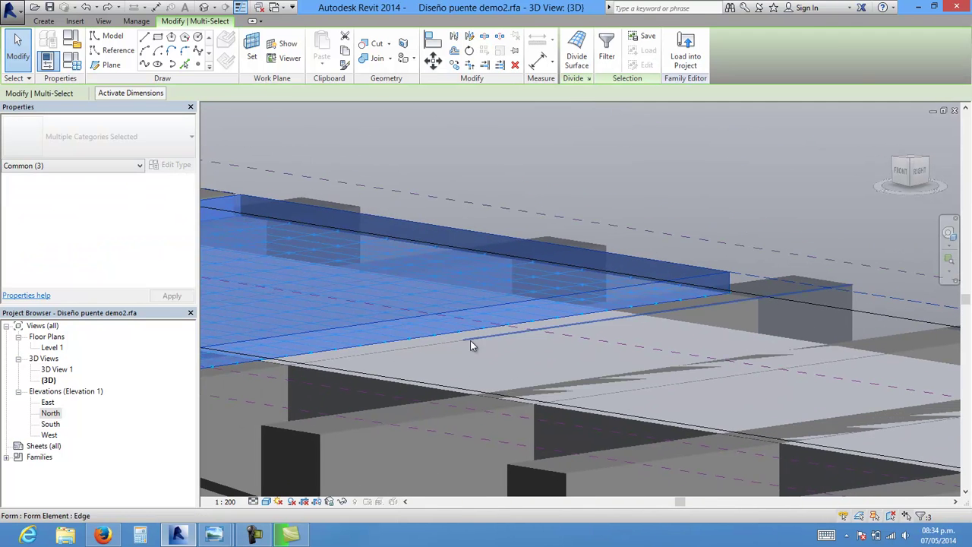
pyautogui.press('Escape')
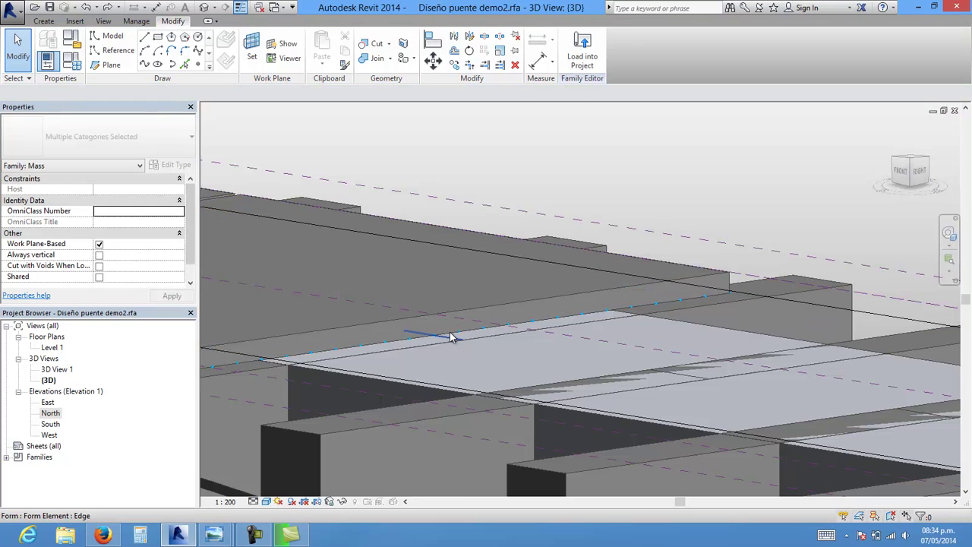
pyautogui.click(450, 335)
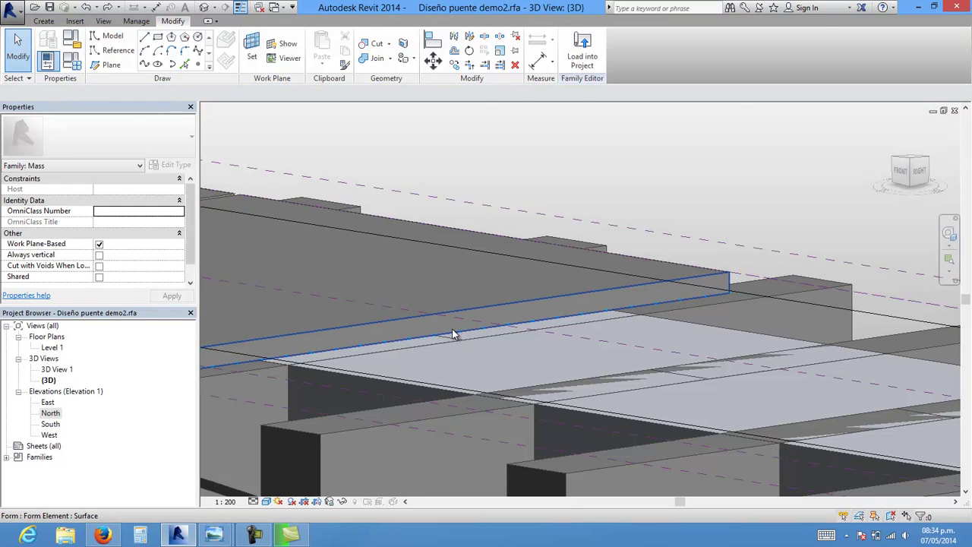
pyautogui.doubleClick(50, 414)
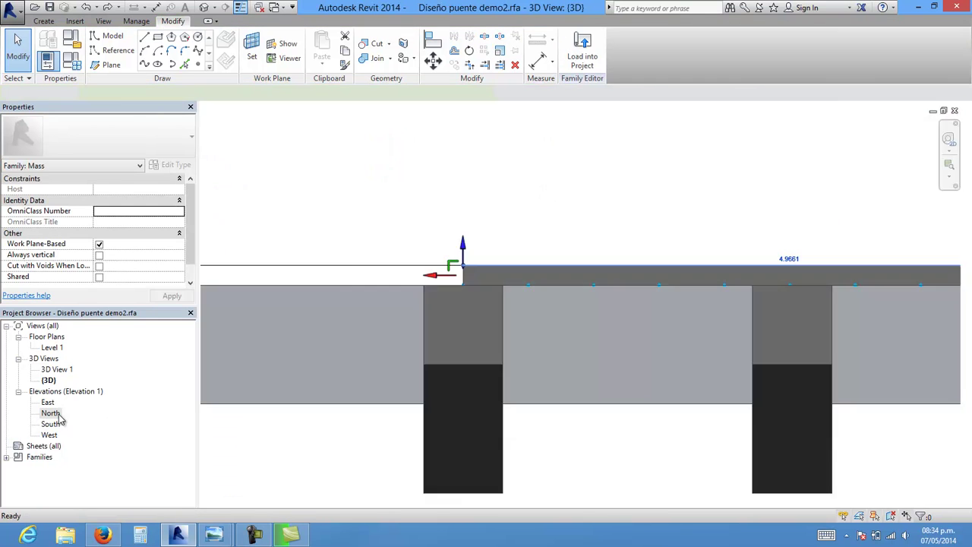
# - Select the slab's left end face and shift it slightly right over the pier
pyautogui.click(465, 274)
pyautogui.scroll(5, 455, 275)
pyautogui.moveTo(450, 274); pyautogui.dragTo(465, 272)
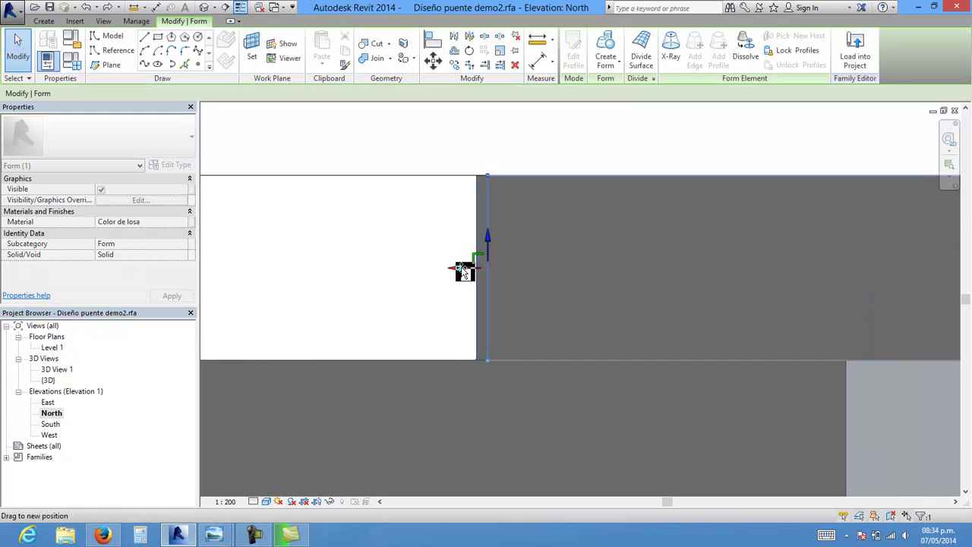
pyautogui.scroll(-2, 407, 293)
pyautogui.scroll(-3, 406, 300)
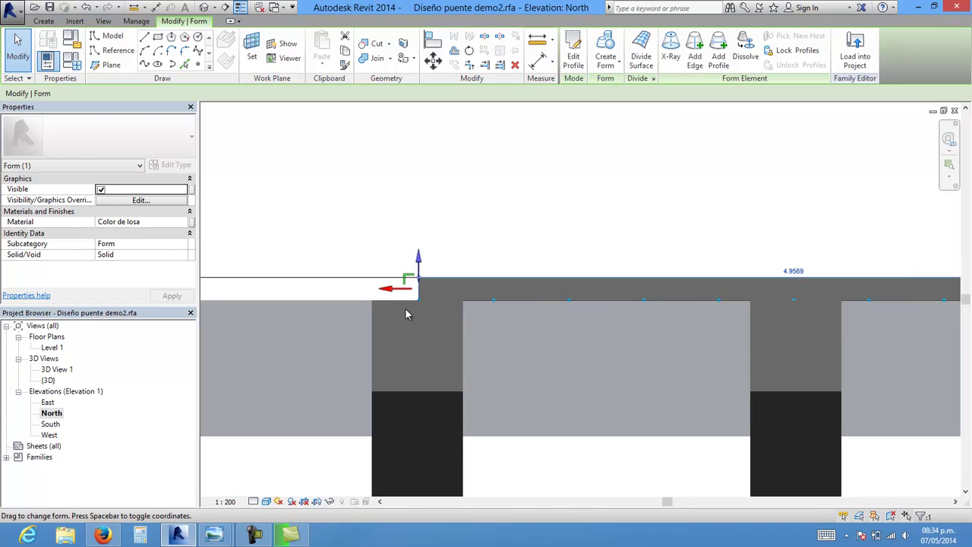
pyautogui.scroll(-2, 406, 314)
# - Check the deck slab in the 3D view, reselect it, and reopen North elevation
pyautogui.click(203, 7)
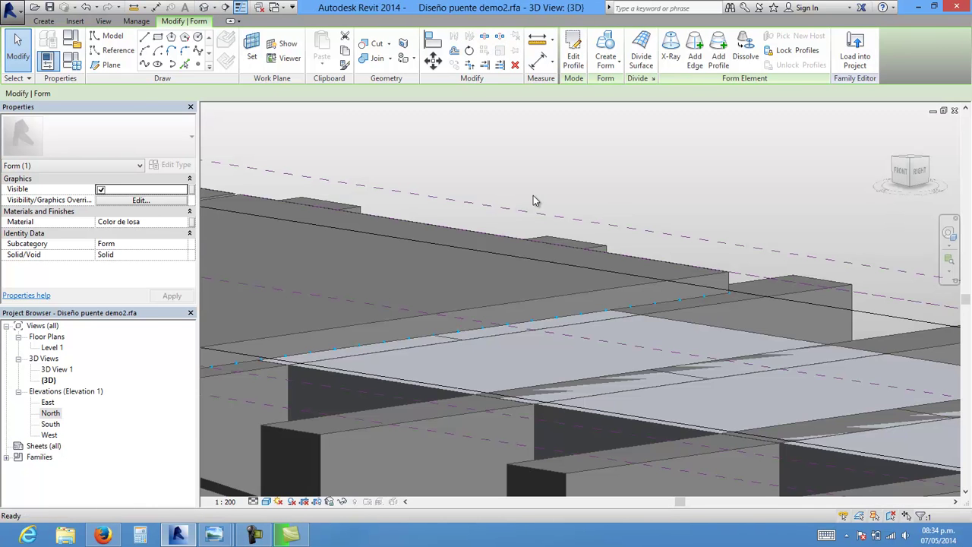
pyautogui.click(634, 236)
pyautogui.scroll(2, 634, 236)
pyautogui.scroll(2, 712, 271)
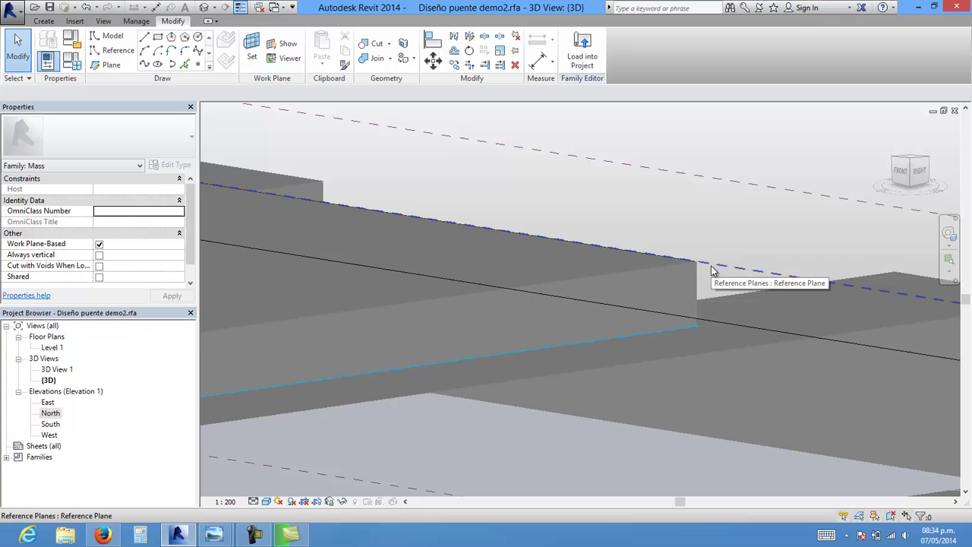
pyautogui.click(594, 258)
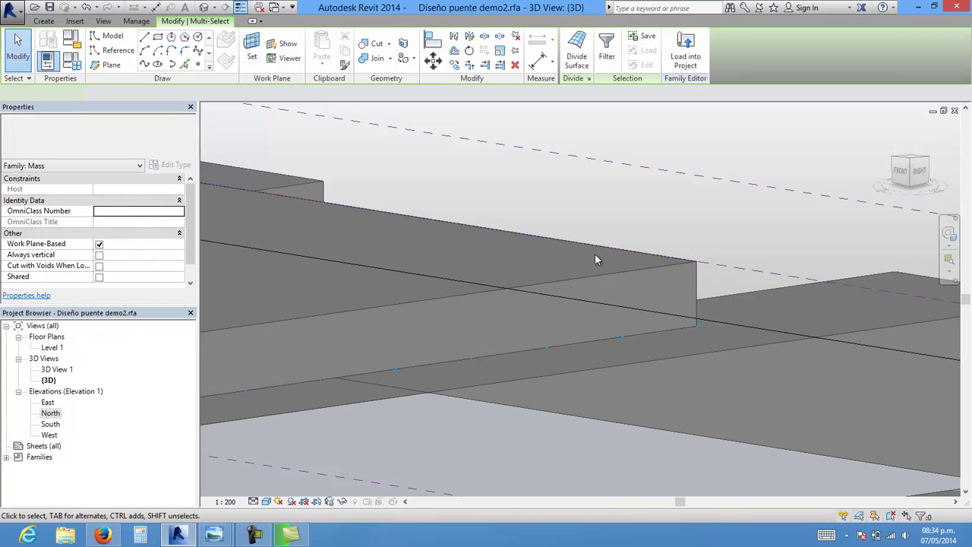
pyautogui.scroll(-4, 596, 260)
pyautogui.keyDown('shift'); pyautogui.moveTo(585, 257); pyautogui.dragTo(411, 271, button='middle'); pyautogui.keyUp('shift')
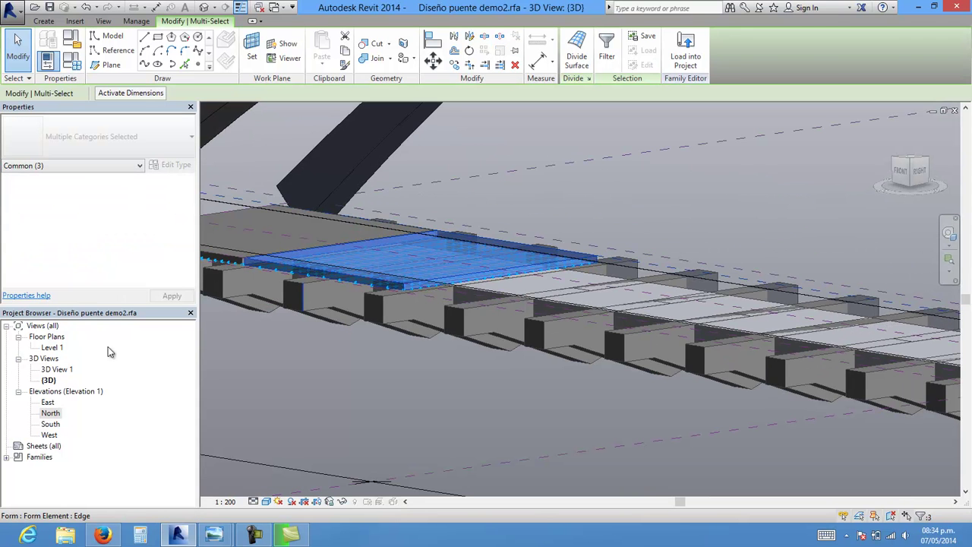
pyautogui.doubleClick(51, 414)
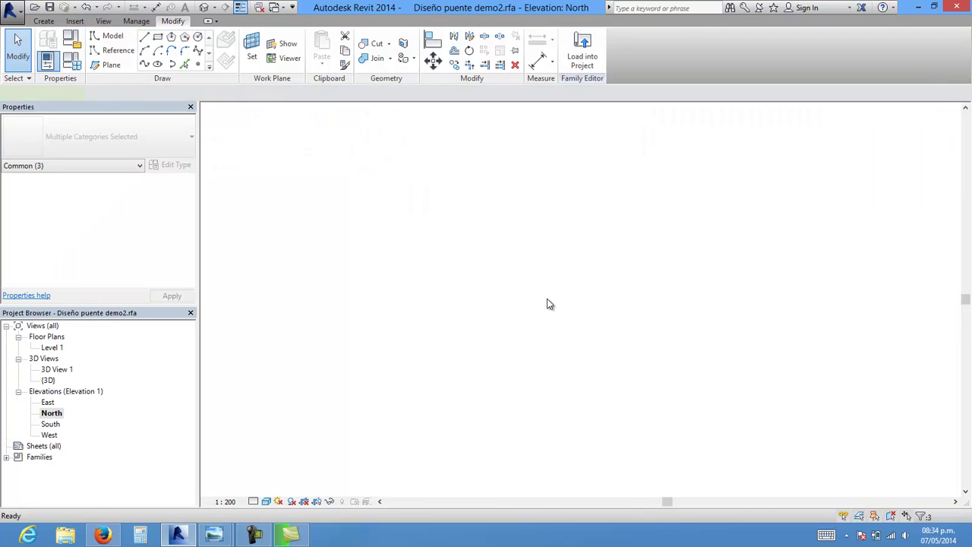
# - Try rotating the selected slab segment about a pier base
pyautogui.click(467, 36)
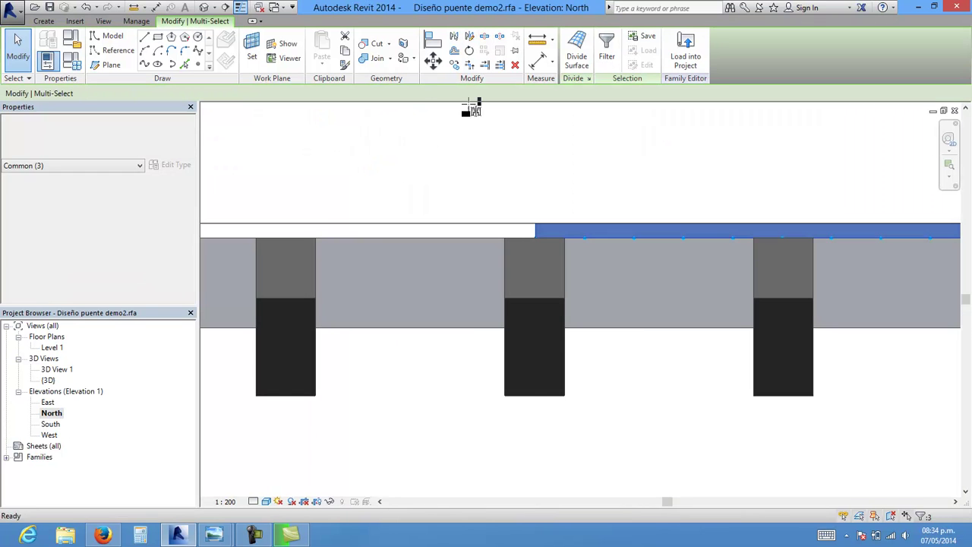
pyautogui.click(434, 401)
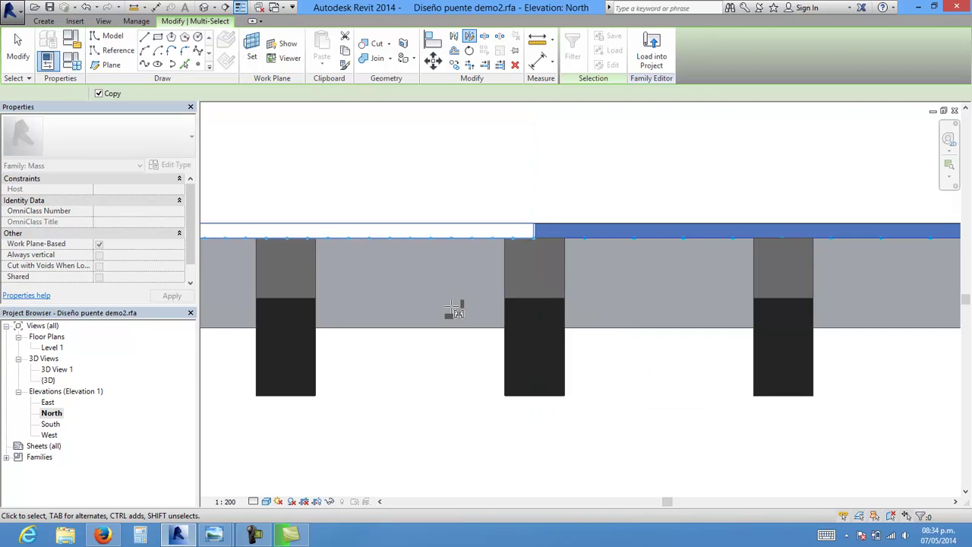
pyautogui.scroll(-4, 448, 309)
pyautogui.moveTo(861, 304); pyautogui.dragTo(807, 301, button='middle')
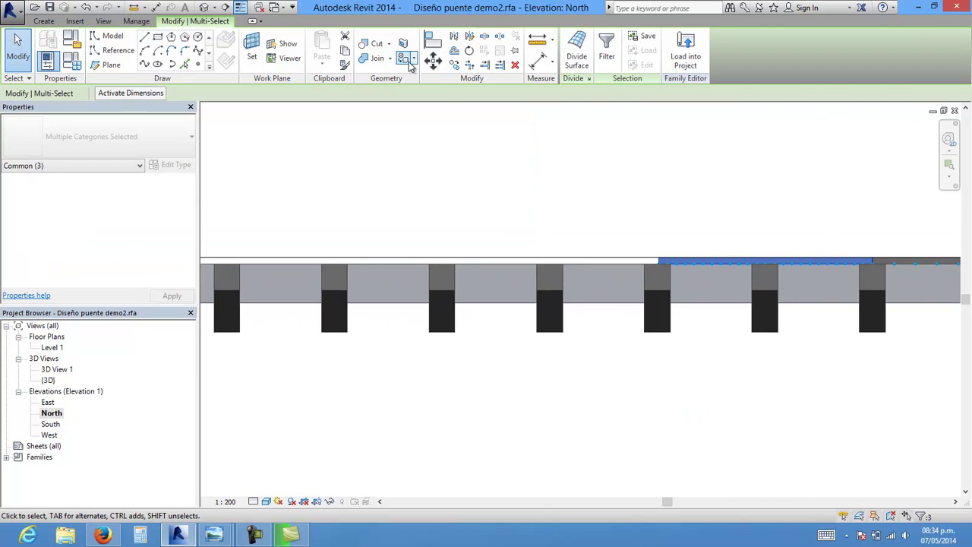
pyautogui.click(470, 39)
pyautogui.moveTo(553, 282); pyautogui.dragTo(657, 332)
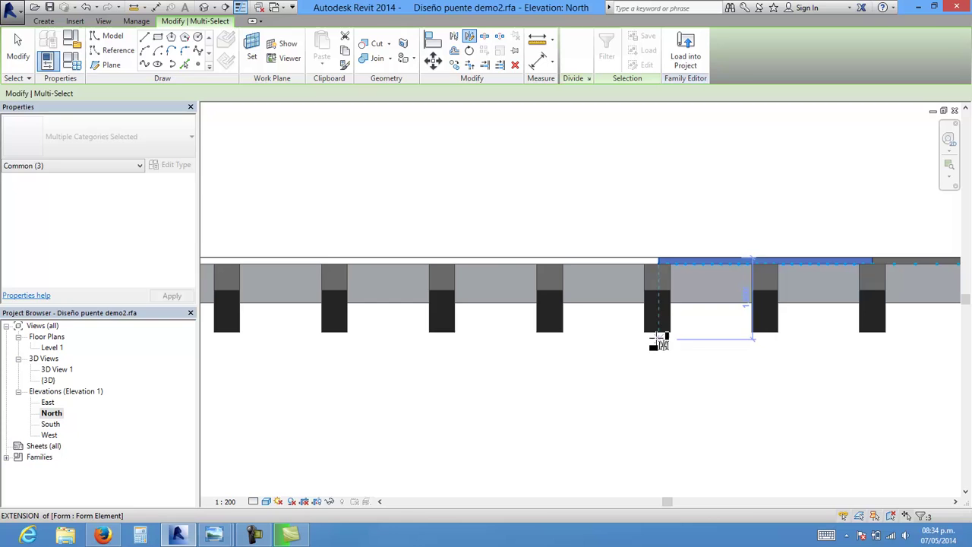
pyautogui.click(658, 403)
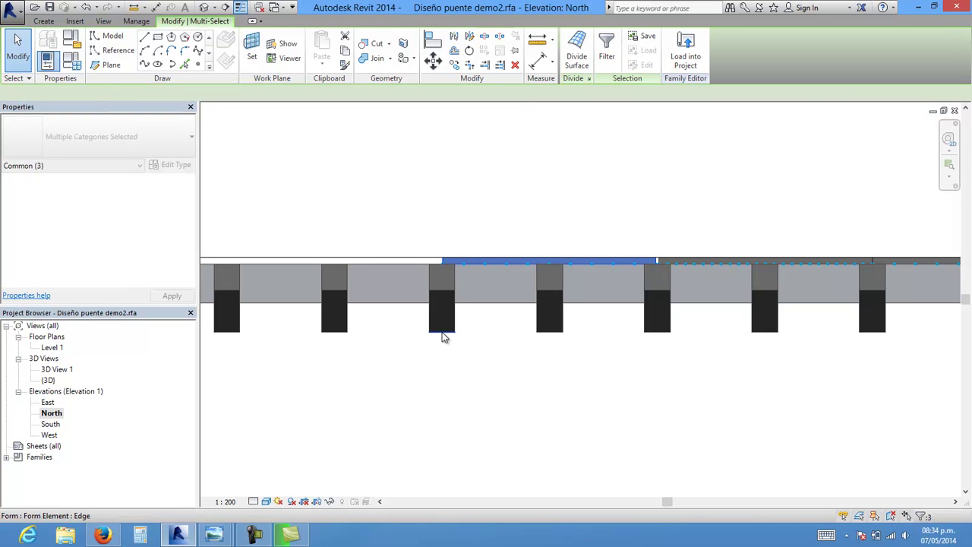
# - Mirror-copy the slab segment about a vertical axis drawn from the pier base
pyautogui.click(470, 37)
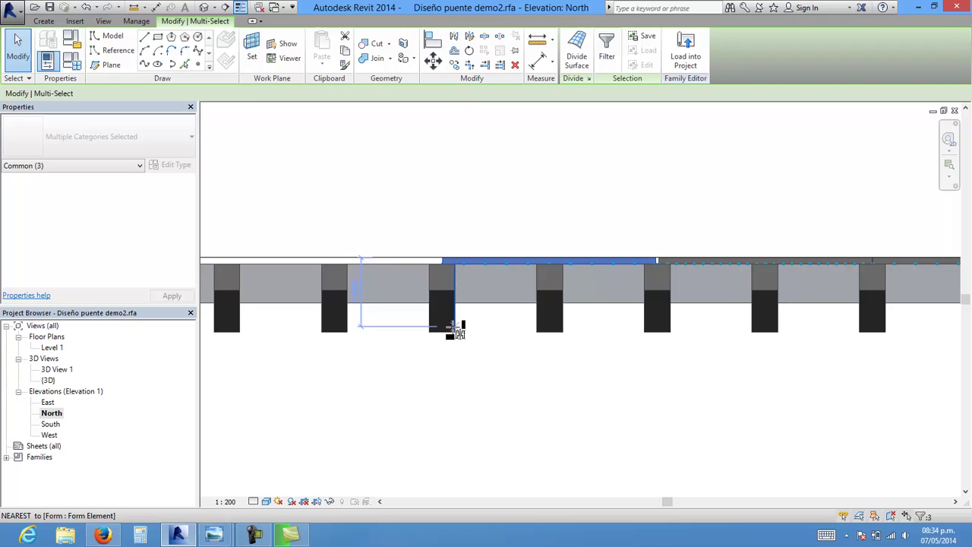
pyautogui.click(442, 331)
pyautogui.click(442, 138)
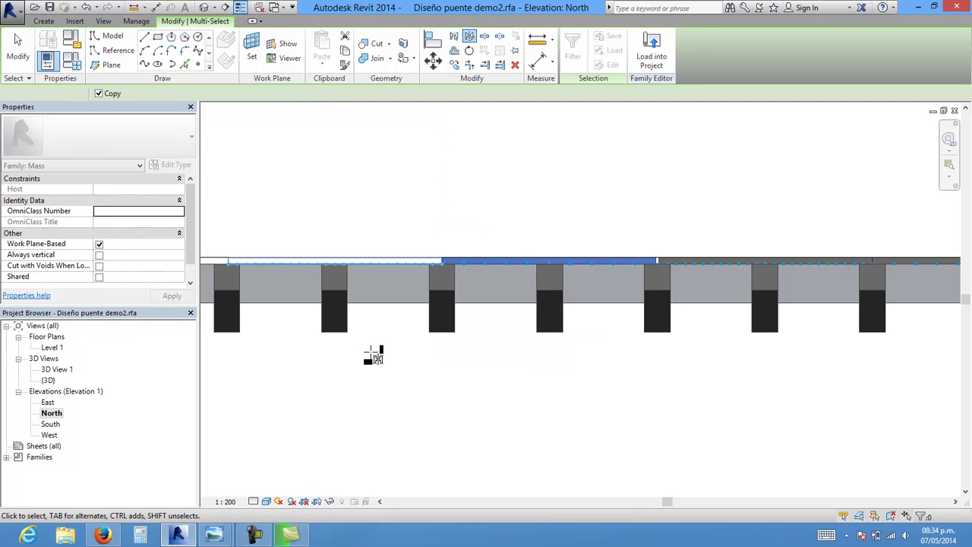
pyautogui.moveTo(354, 358); pyautogui.dragTo(610, 354, button='middle')
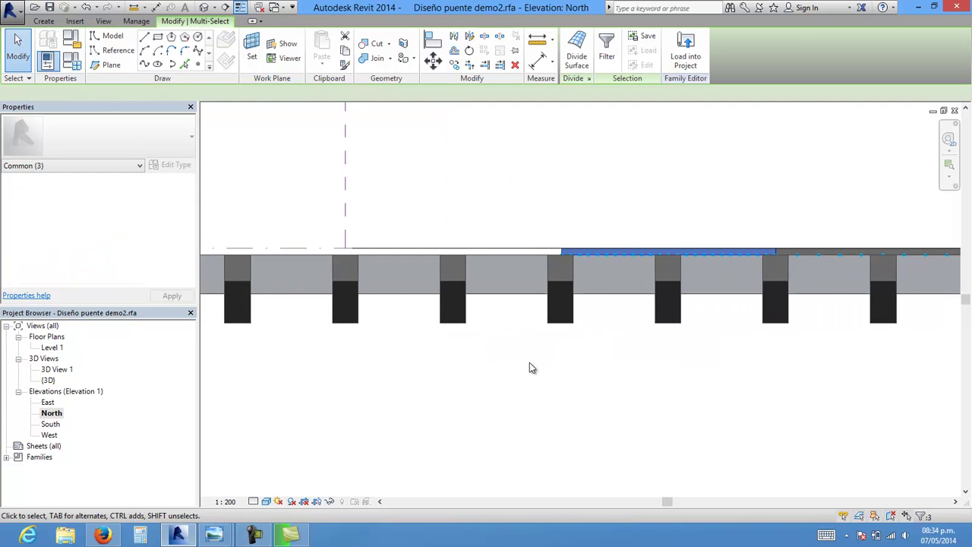
pyautogui.moveTo(372, 298); pyautogui.dragTo(603, 291, button='middle')
pyautogui.click(455, 65)
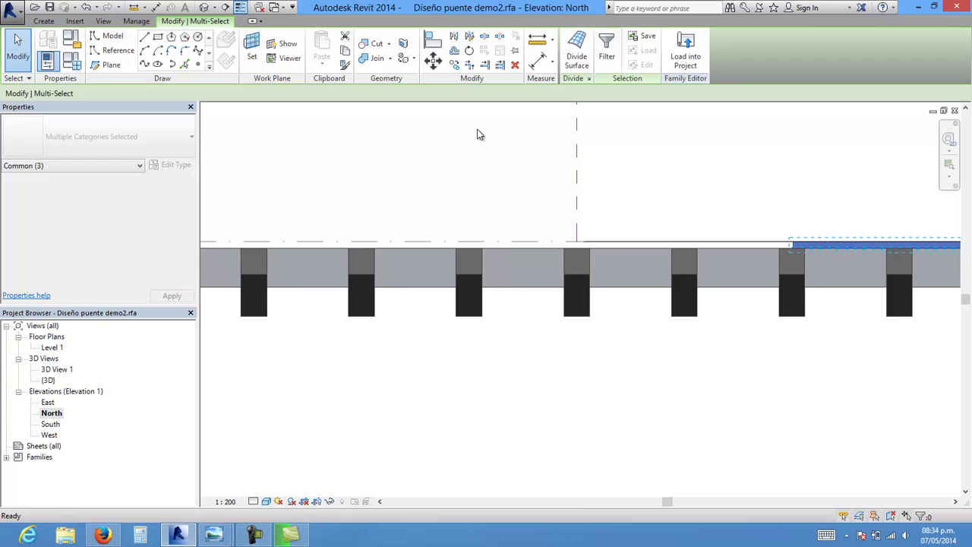
# - Copy the slab segment from column midpoints onto the next columns along the deck
pyautogui.click(792, 317)
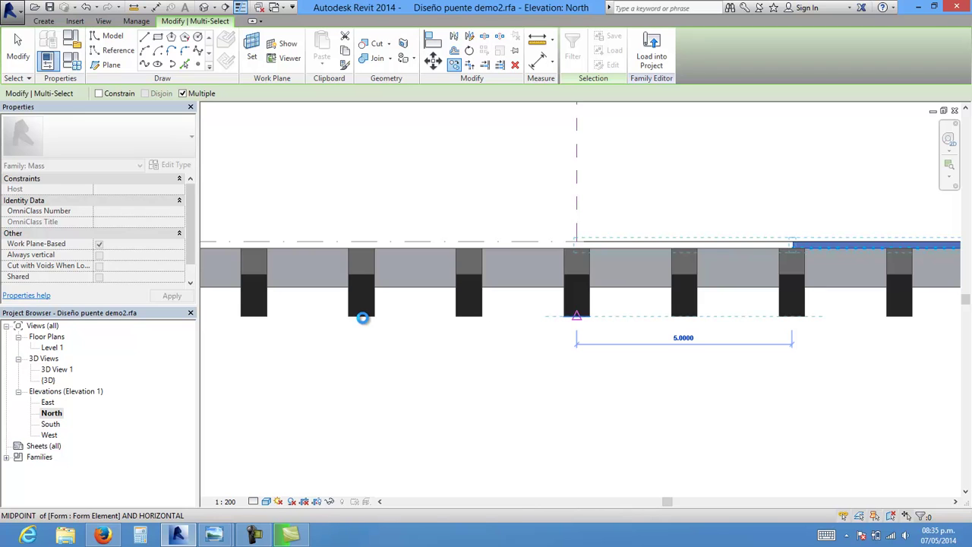
pyautogui.click(363, 316)
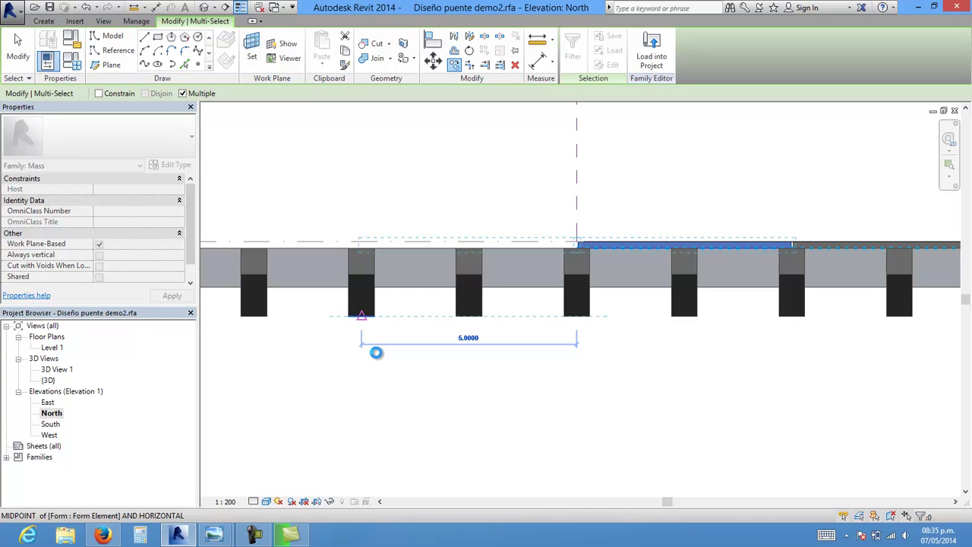
pyautogui.scroll(-3, 373, 347)
pyautogui.moveTo(373, 347); pyautogui.dragTo(813, 342, button='middle')
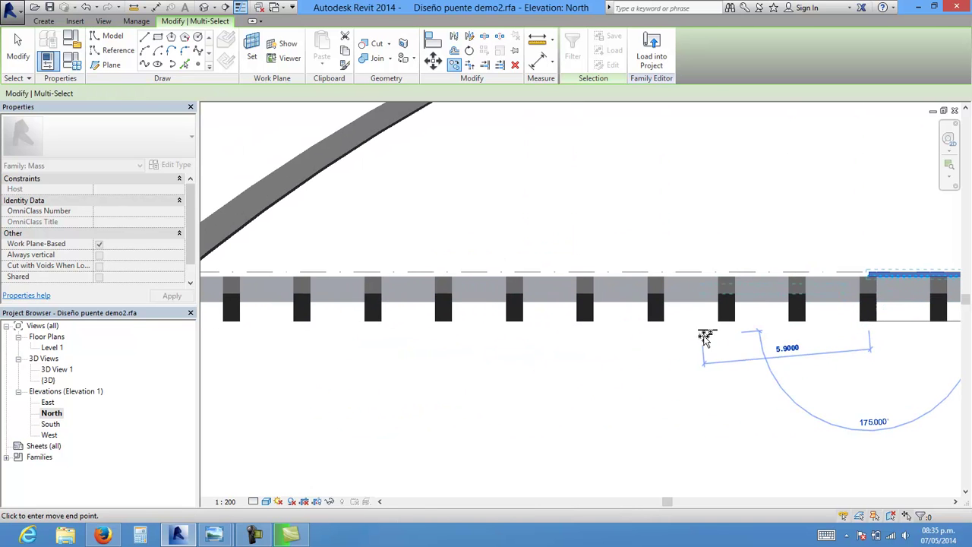
pyautogui.click(728, 320)
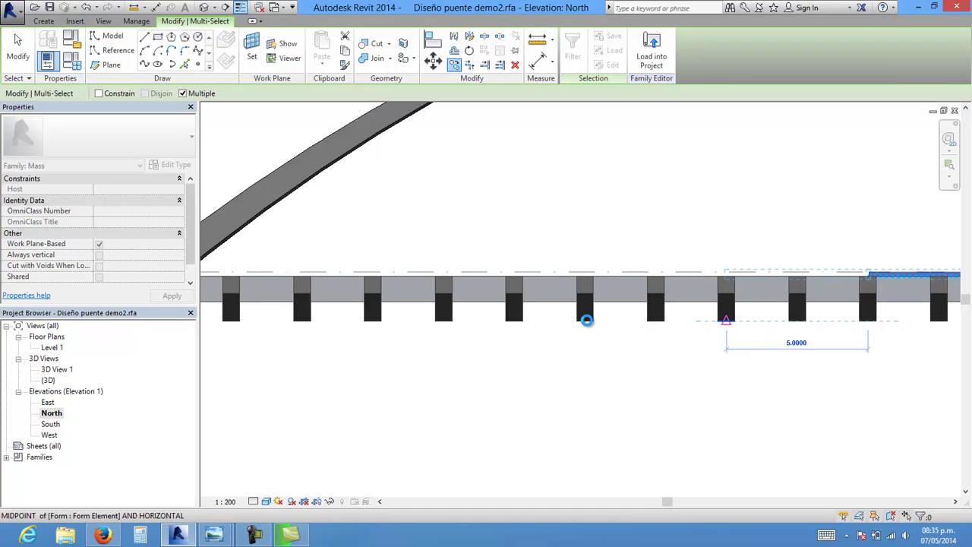
pyautogui.click(585, 320)
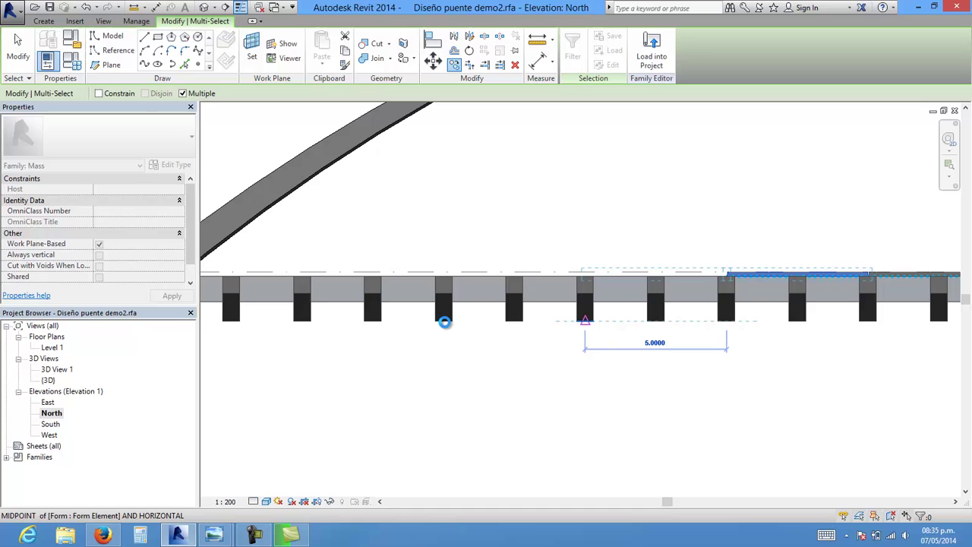
pyautogui.press('Escape')
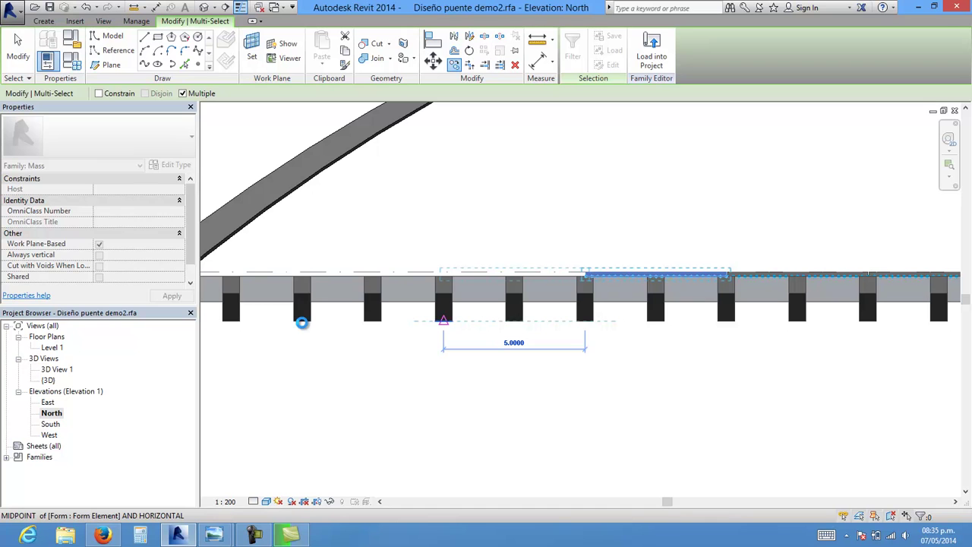
# - Place another slab copy one column further left
pyautogui.click(301, 322)
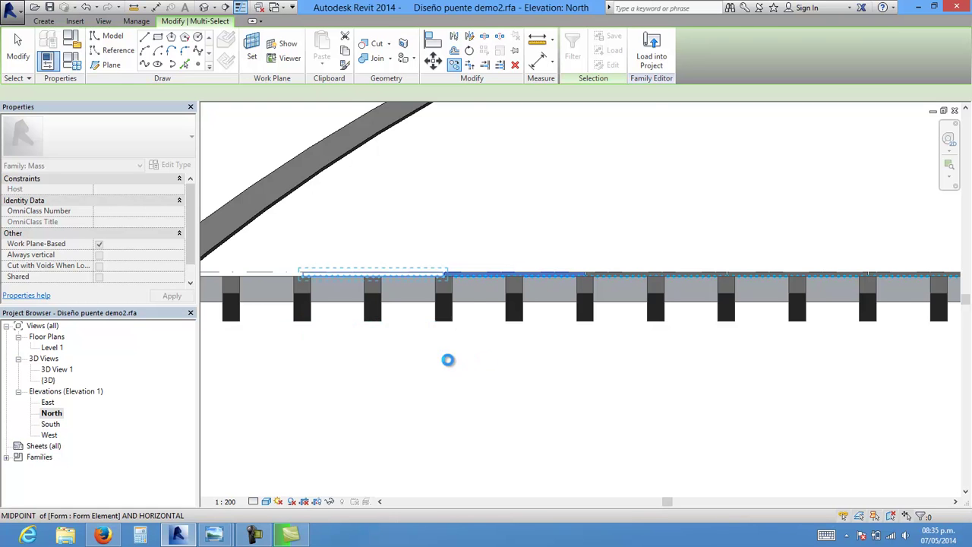
pyautogui.scroll(2, 448, 358)
pyautogui.click(257, 253)
pyautogui.click(453, 52)
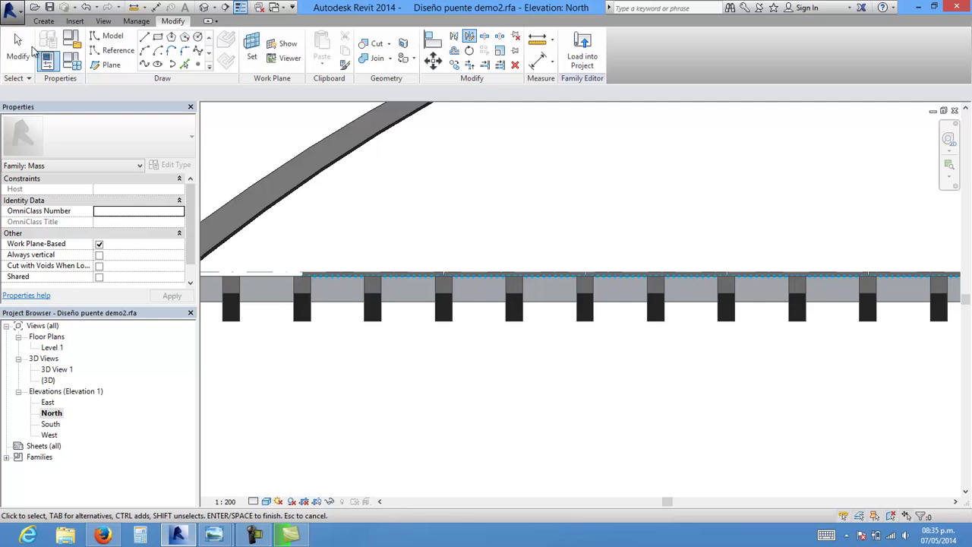
# - Switch to the default 3D view and zoom in on the deck's end panels
pyautogui.click(204, 7)
pyautogui.scroll(-2, 522, 311)
pyautogui.scroll(-2, 637, 313)
pyautogui.scroll(4, 675, 294)
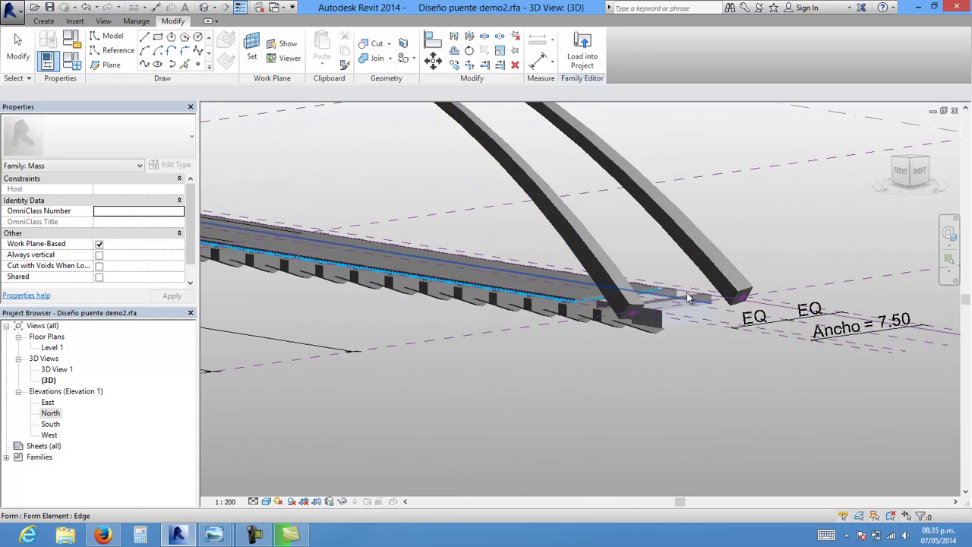
pyautogui.scroll(2, 675, 294)
pyautogui.scroll(2, 636, 294)
pyautogui.scroll(2, 632, 294)
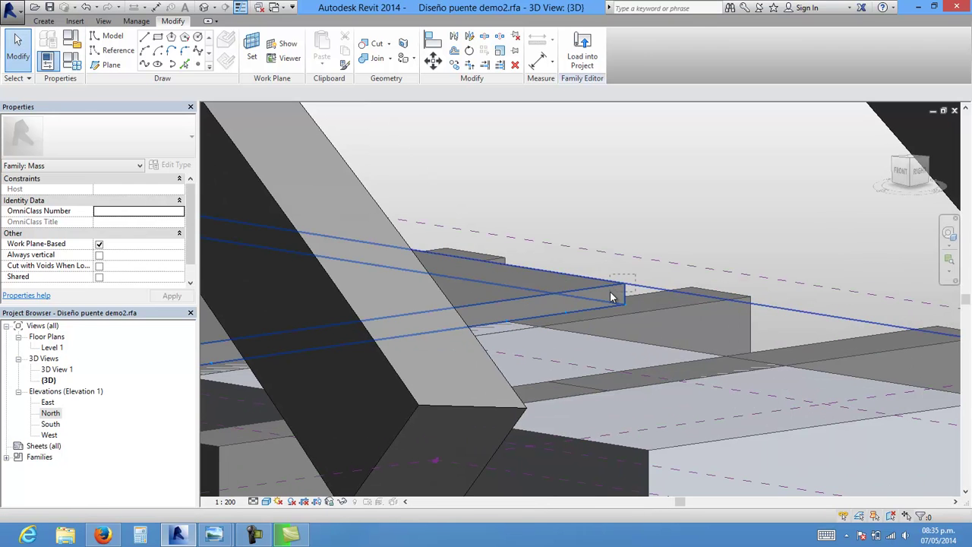
# - Window-select the deck elements at the bridge end and open the North elevation
pyautogui.moveTo(548, 312); pyautogui.dragTo(301, 337)
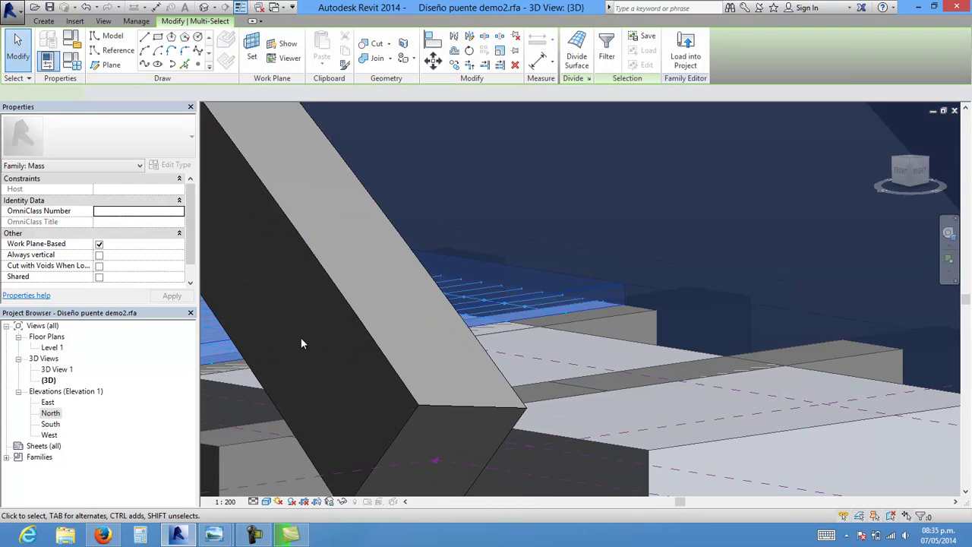
pyautogui.doubleClick(50, 413)
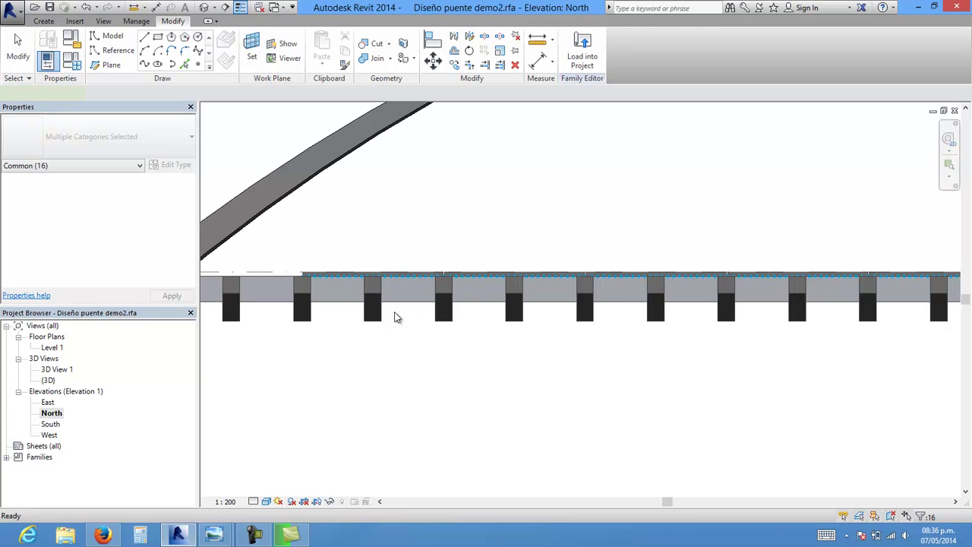
pyautogui.scroll(1, 464, 332)
pyautogui.scroll(1, 512, 256)
pyautogui.scroll(2, 499, 245)
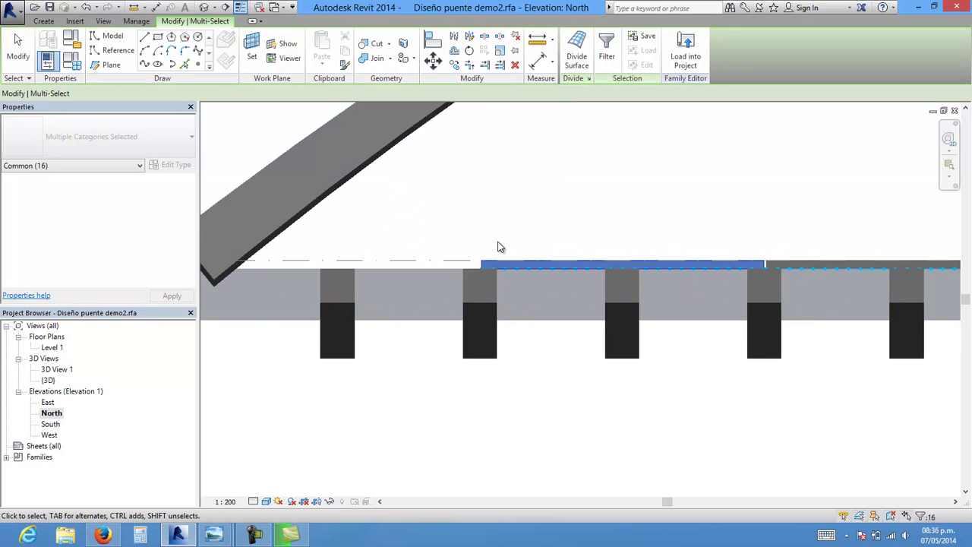
# - Mirror-copy the deck panel leftward about a vertical axis through the support post
pyautogui.click(468, 36)
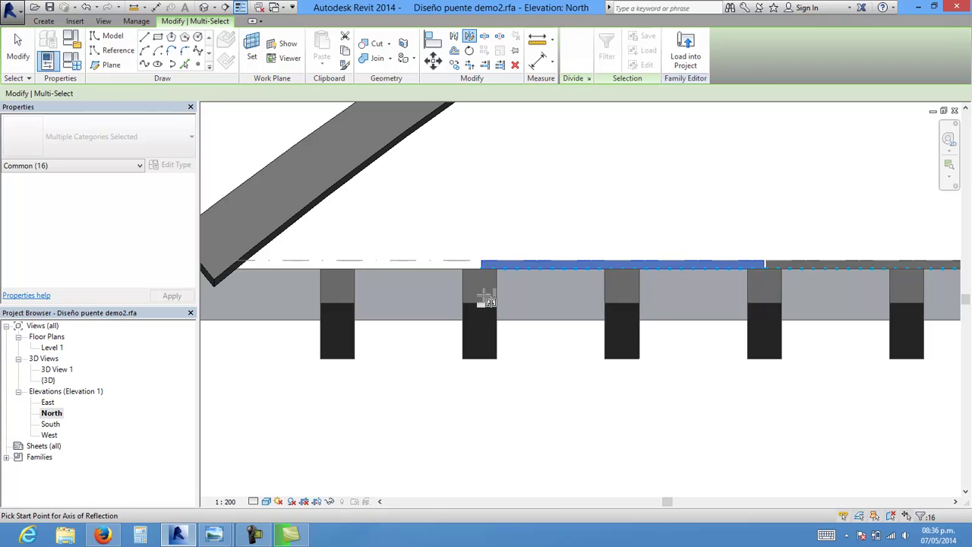
pyautogui.click(480, 357)
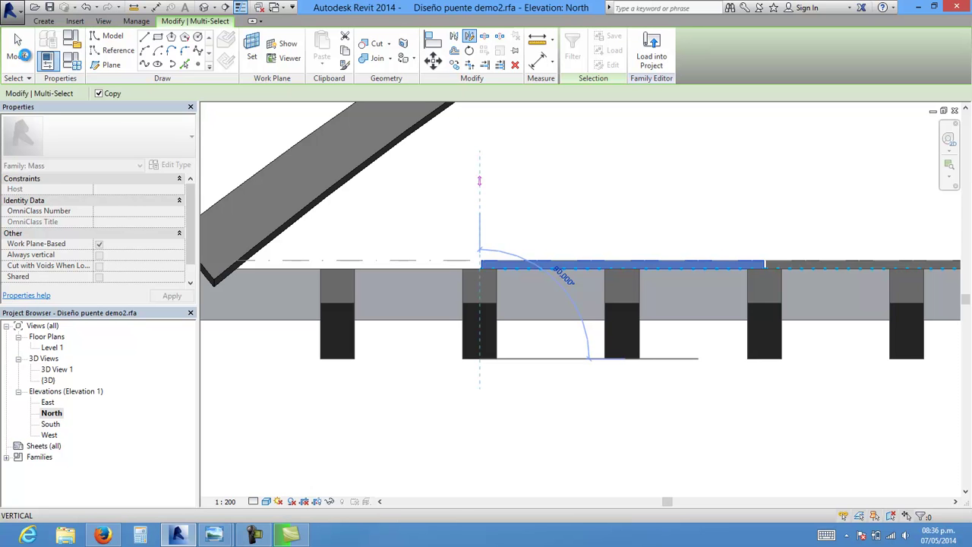
pyautogui.click(479, 180)
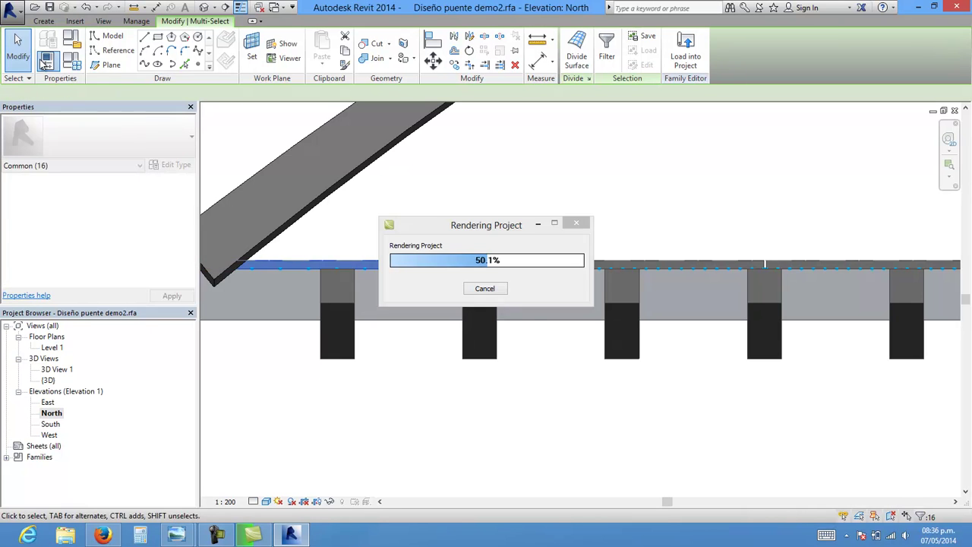
pyautogui.press('Escape')
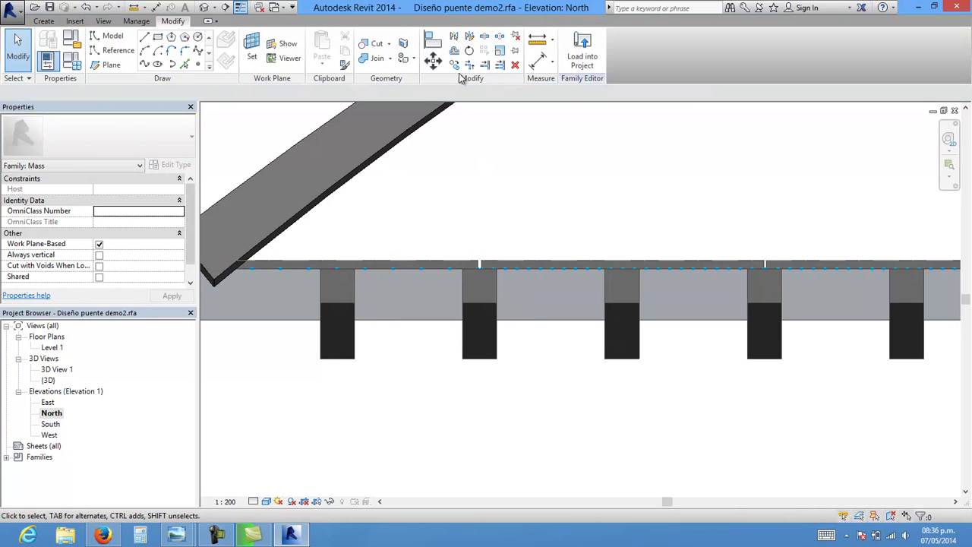
# - Return to the {3D} view and orbit to inspect the unbroken deck over the beams and arches
pyautogui.click(203, 7)
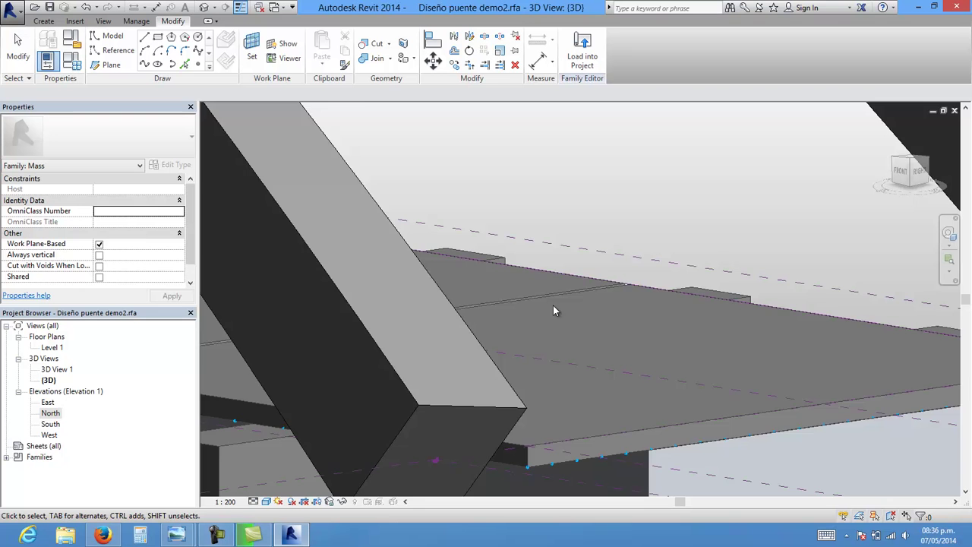
pyautogui.scroll(2, 557, 336)
pyautogui.scroll(2, 656, 291)
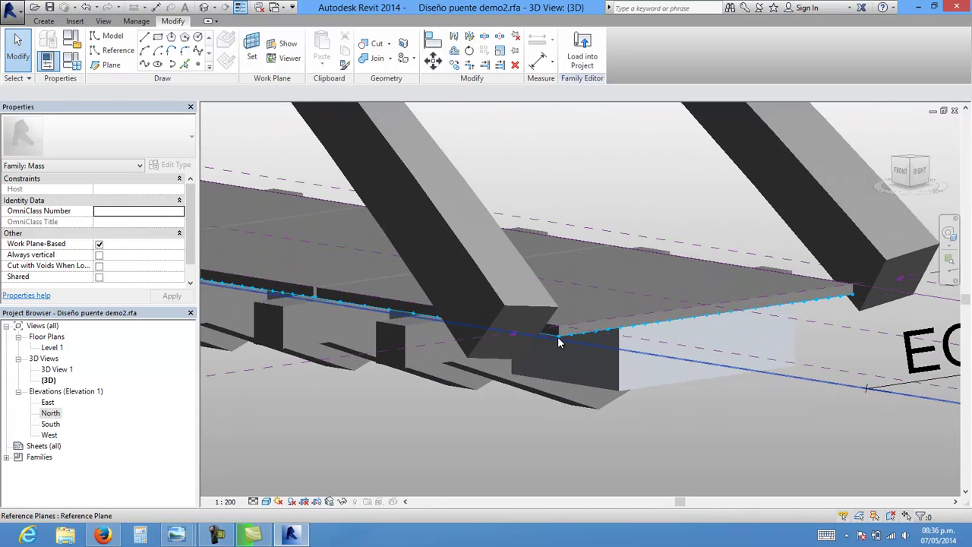
pyautogui.scroll(-1, 724, 279)
pyautogui.scroll(-2, 564, 332)
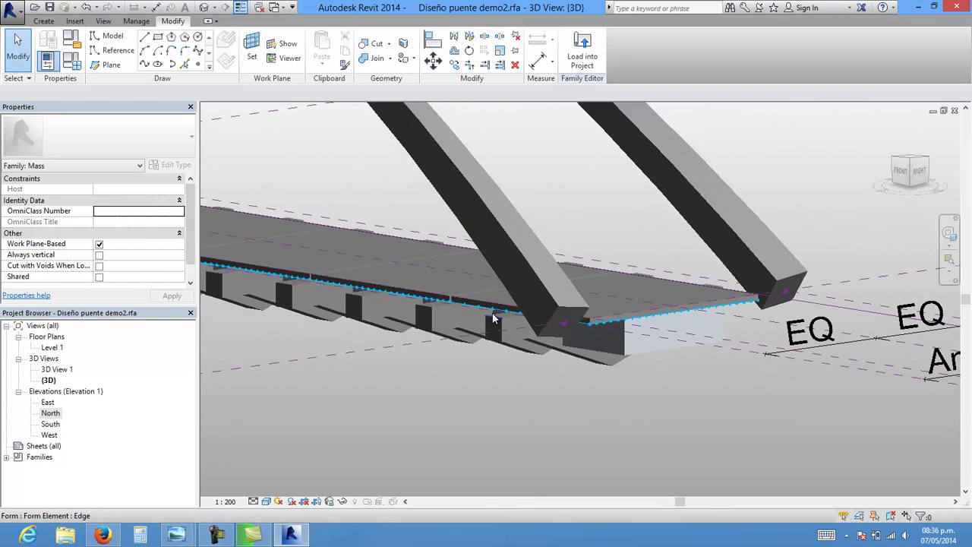
pyautogui.scroll(3, 532, 327)
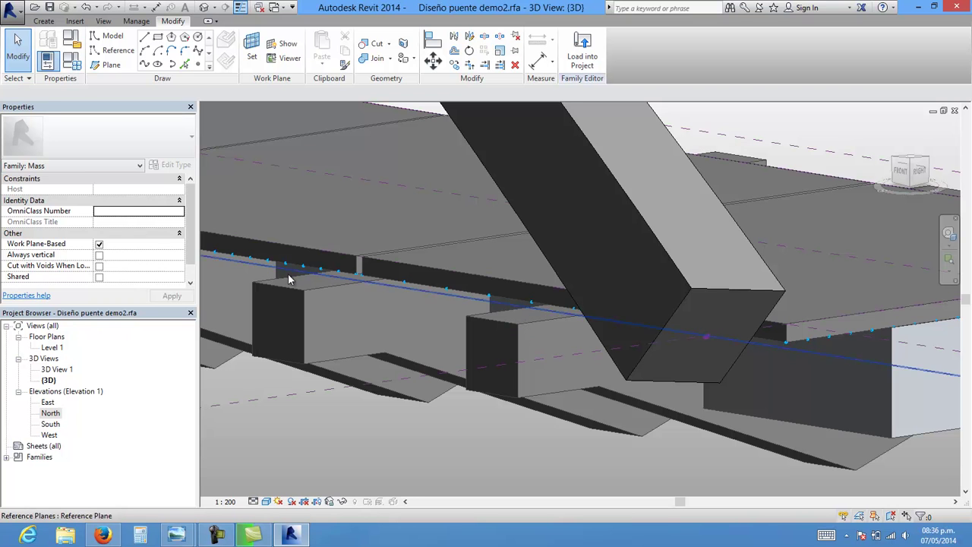
pyautogui.keyDown('shift'); pyautogui.moveTo(303, 280); pyautogui.dragTo(399, 277, button='middle'); pyautogui.keyUp('shift')
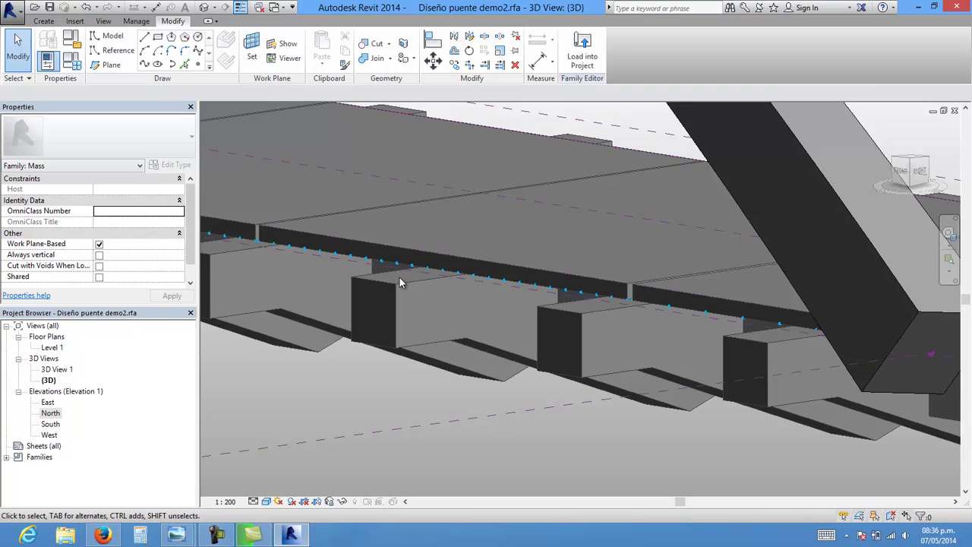
pyautogui.scroll(-2, 400, 281)
pyautogui.keyDown('shift'); pyautogui.moveTo(398, 283); pyautogui.dragTo(449, 371, button='middle'); pyautogui.keyUp('shift')
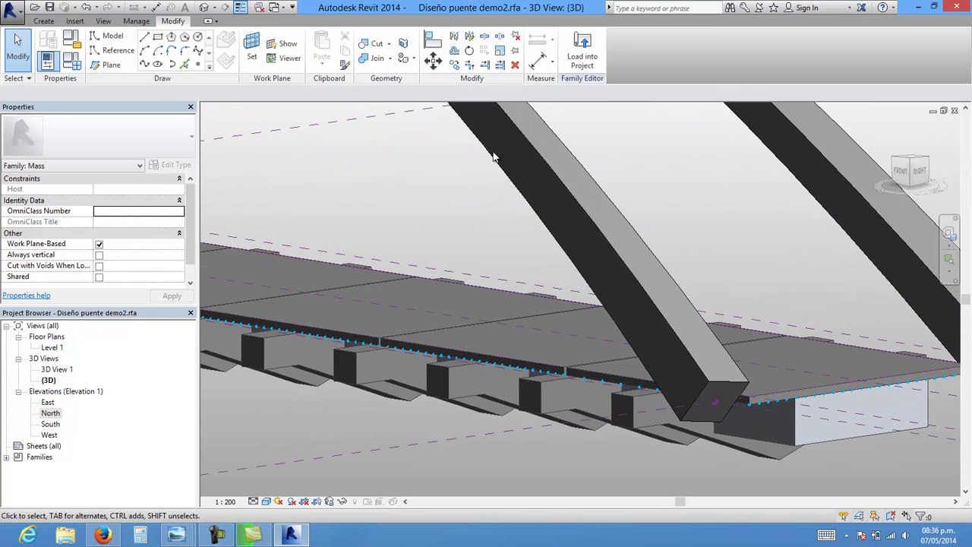
pyautogui.click(182, 537)
pyautogui.click(247, 486)
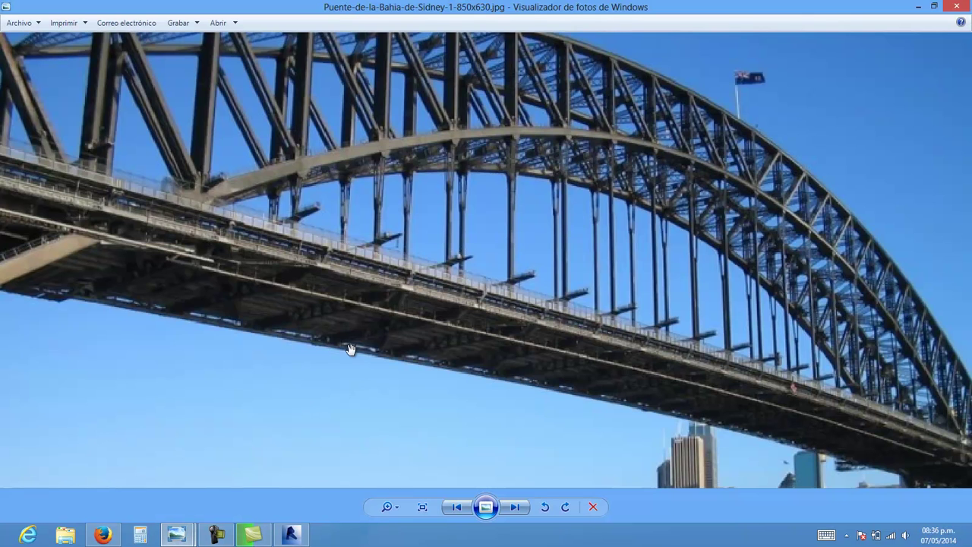
pyautogui.moveTo(437, 264); pyautogui.dragTo(433, 315)
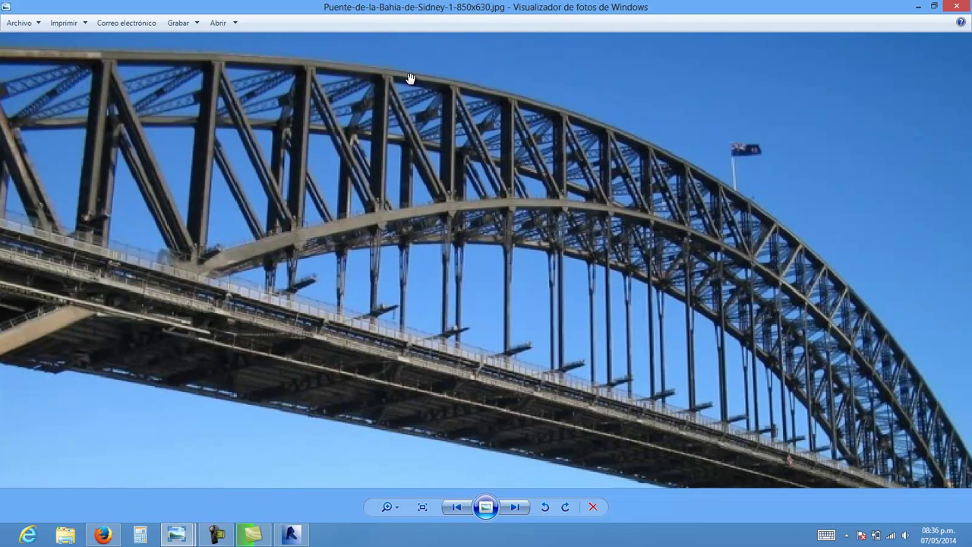
pyautogui.click(918, 7)
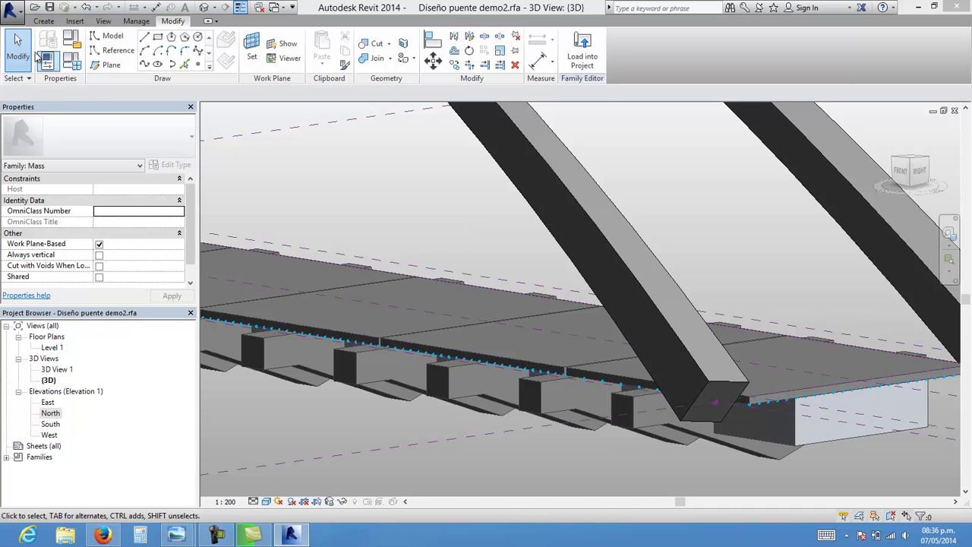
# - Orbit to a top-down view and pan onto the deck and its edge beams
pyautogui.scroll(-3, 395, 235)
pyautogui.scroll(-3, 456, 243)
pyautogui.moveTo(463, 240)
pyautogui.mouseDown(button='middle')
pyautogui.moveTo(589, 262)
pyautogui.moveTo(459, 239)
pyautogui.moveTo(532, 251)
pyautogui.mouseUp(button='middle')
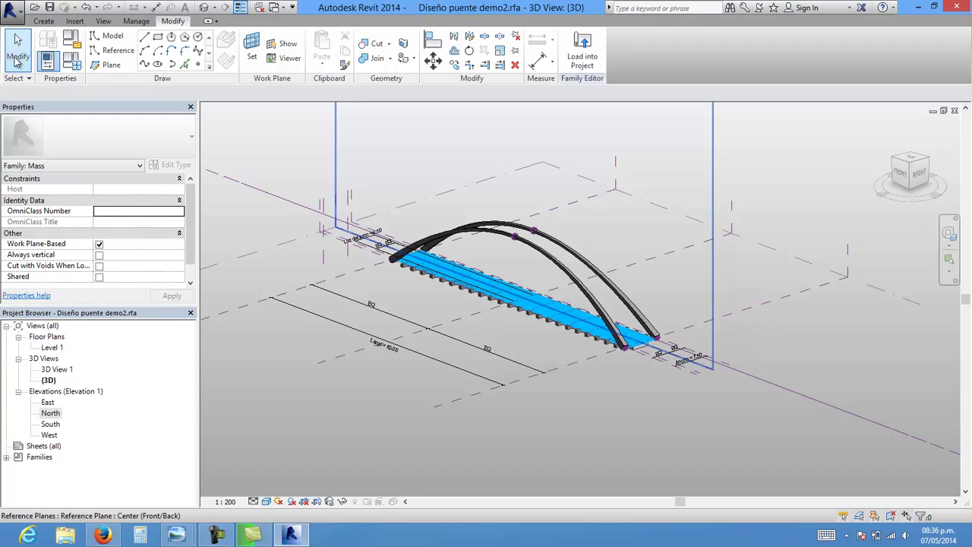
pyautogui.click(12, 57)
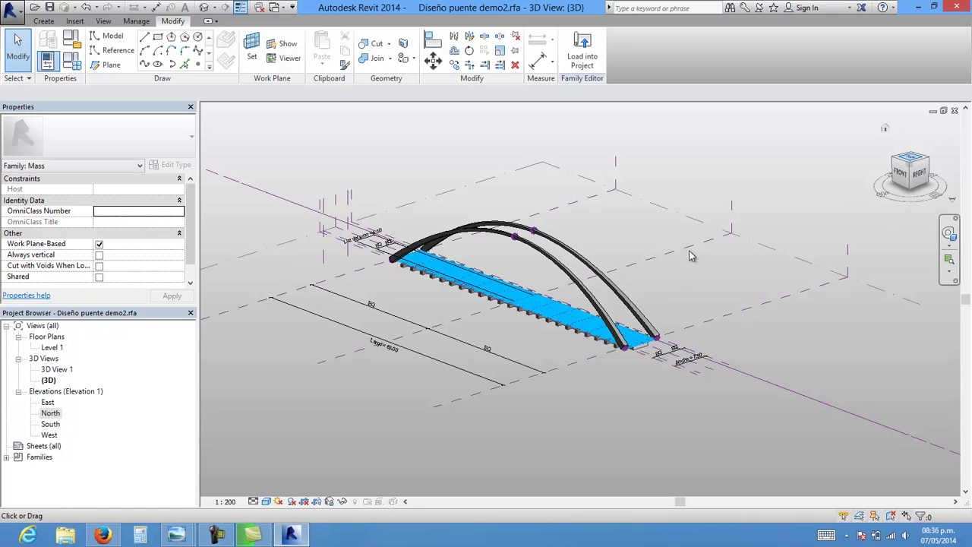
pyautogui.moveTo(744, 241); pyautogui.dragTo(651, 256)
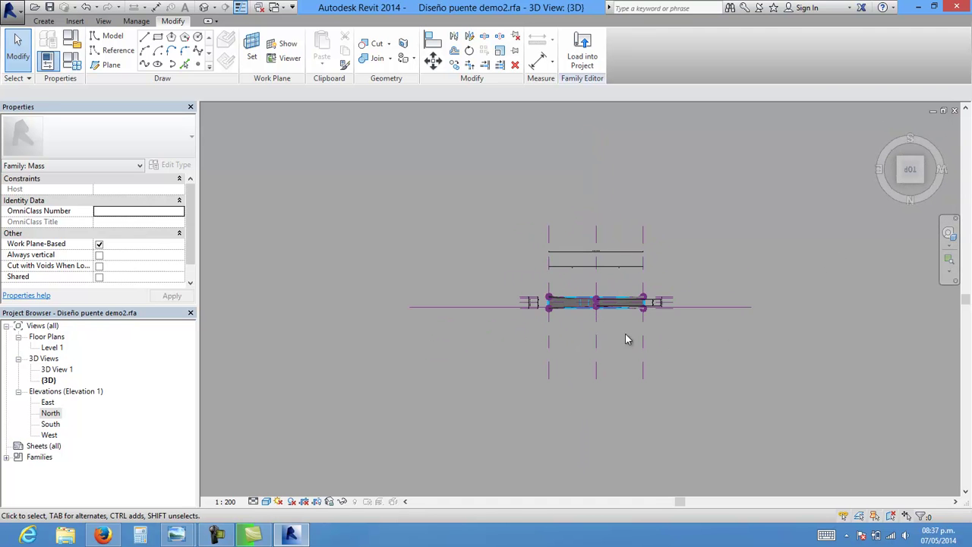
pyautogui.scroll(5, 545, 265)
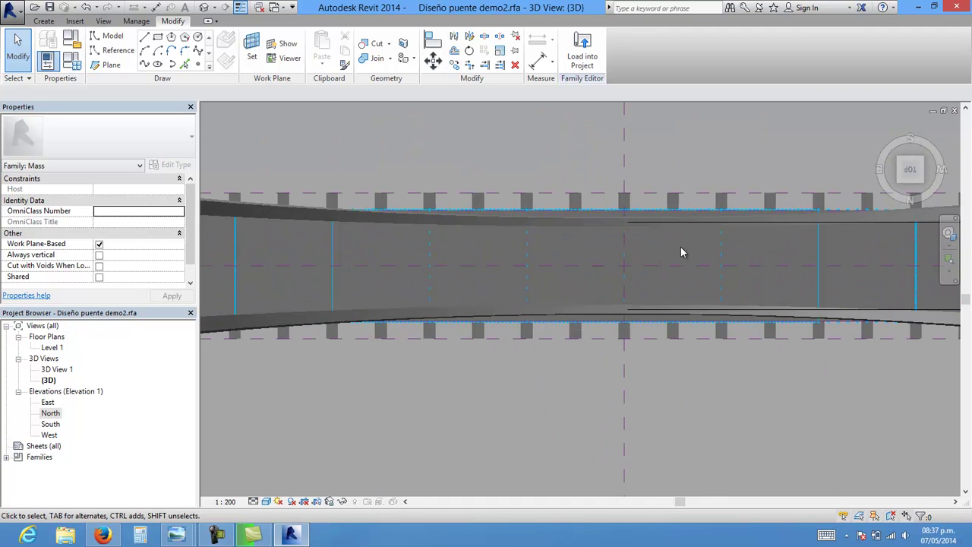
pyautogui.moveTo(668, 250); pyautogui.dragTo(391, 197, button='middle')
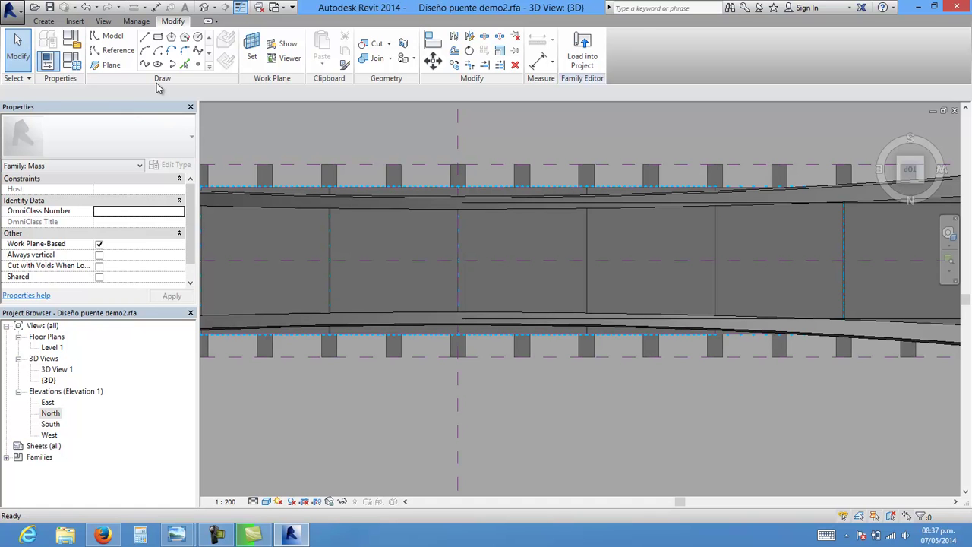
# - Place a reference point on the deck edge beside a beam with a 0.3000 offset
pyautogui.press('l')
pyautogui.press('i')
pyautogui.scroll(3, 460, 178)
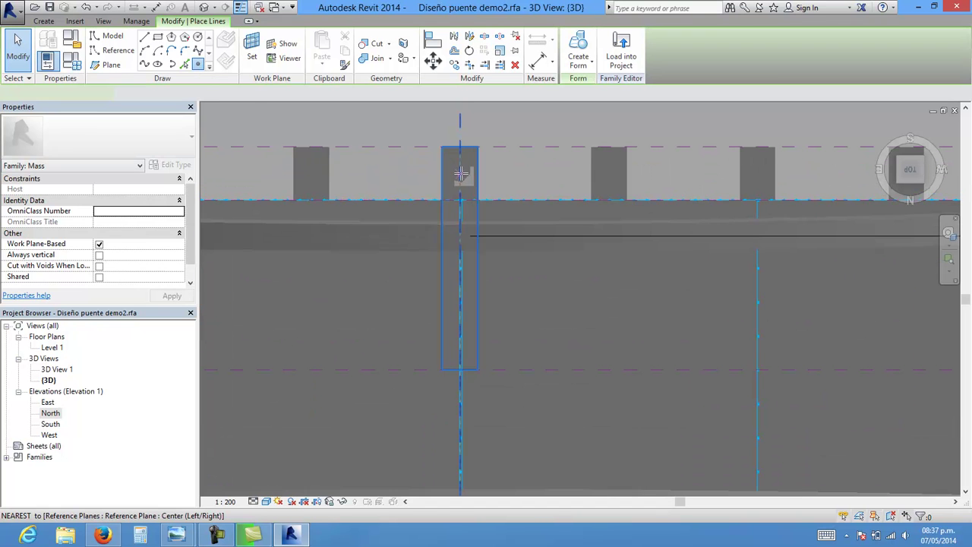
pyautogui.click(460, 171)
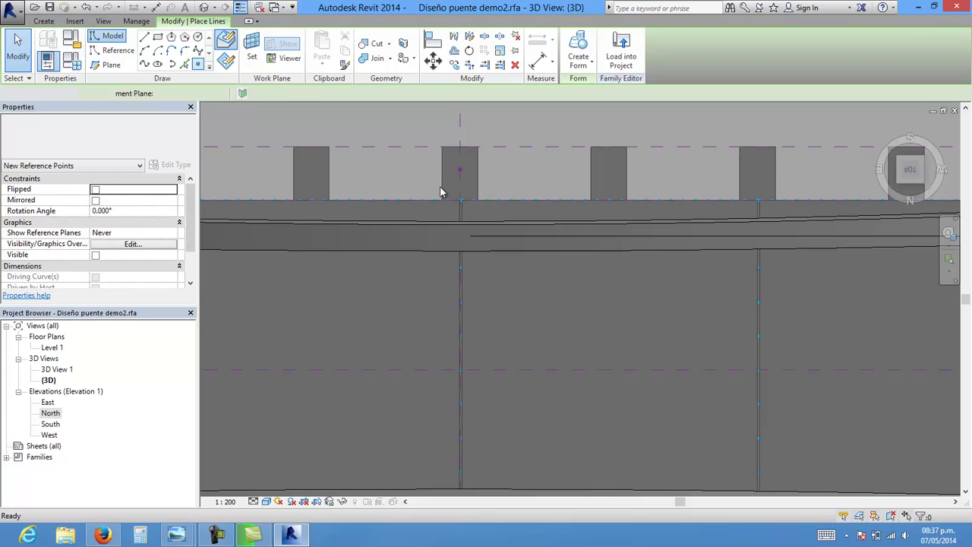
pyautogui.press('Escape')
pyautogui.press('Escape')
pyautogui.click(460, 171)
pyautogui.click(430, 157)
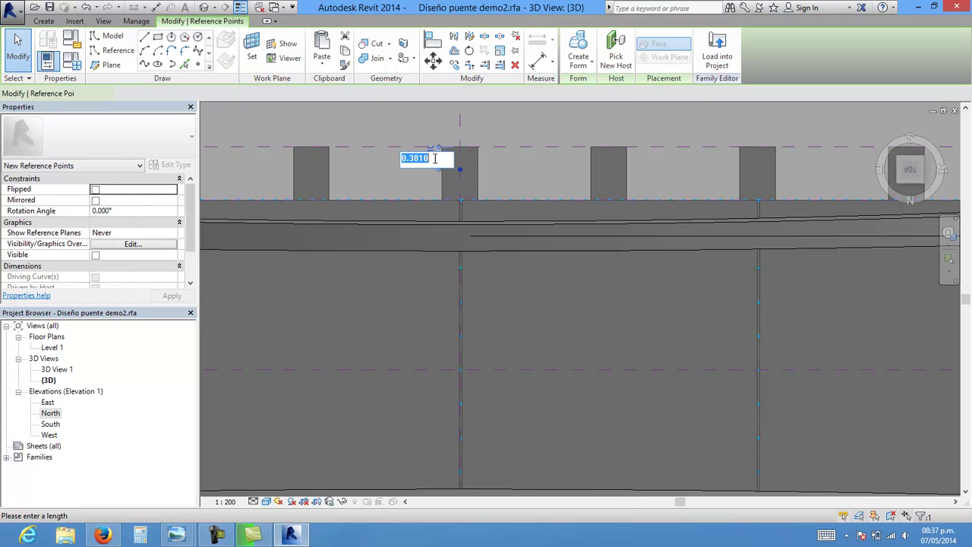
pyautogui.write('.3')
pyautogui.press('Return')
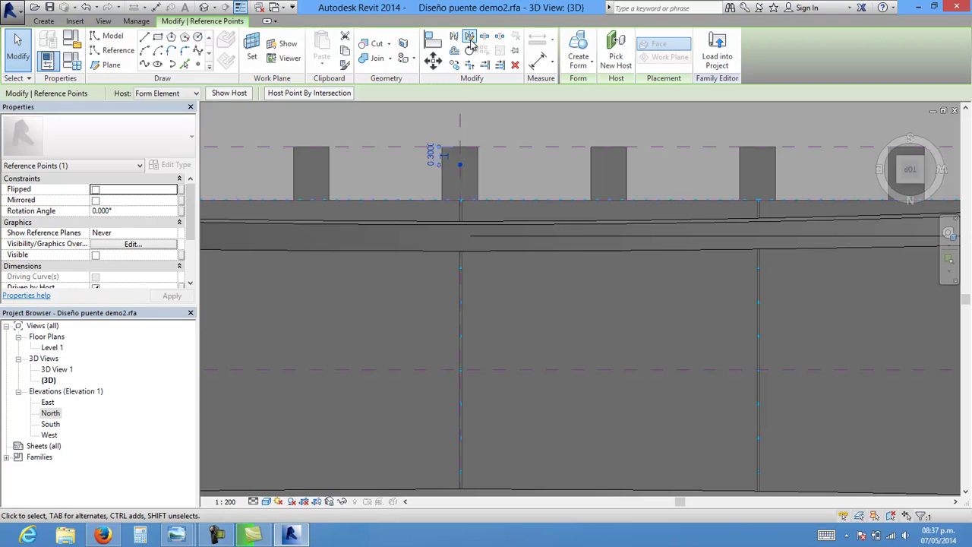
# - Look down on the deck and start a Move copy of the point, then cancel it
pyautogui.moveTo(473, 210)
pyautogui.keyDown('shift'); pyautogui.mouseDown(button='middle')
pyautogui.moveTo(462, 205)
pyautogui.moveTo(506, 294)
pyautogui.moveTo(515, 271)
pyautogui.mouseUp(button='middle'); pyautogui.keyUp('shift')
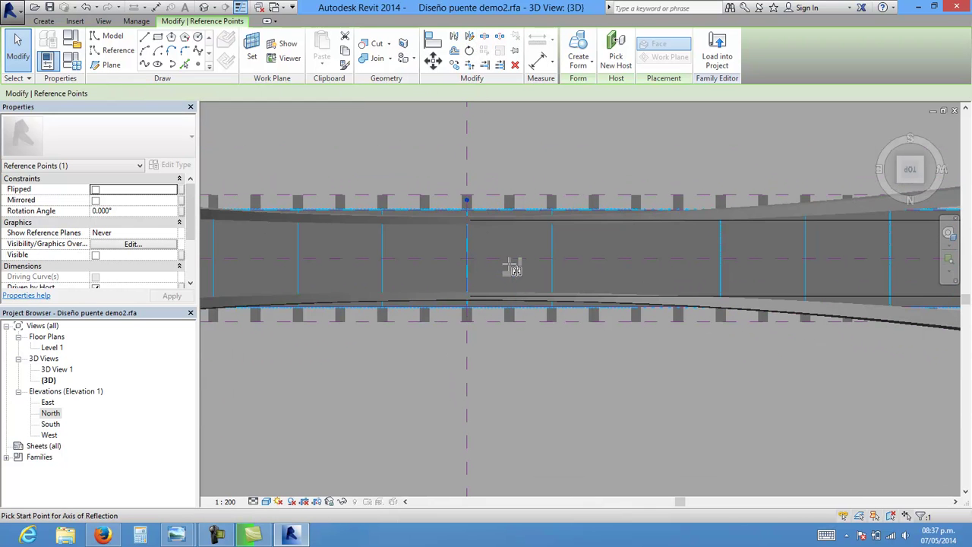
pyautogui.press('m')
pyautogui.press('v')
pyautogui.click(514, 264)
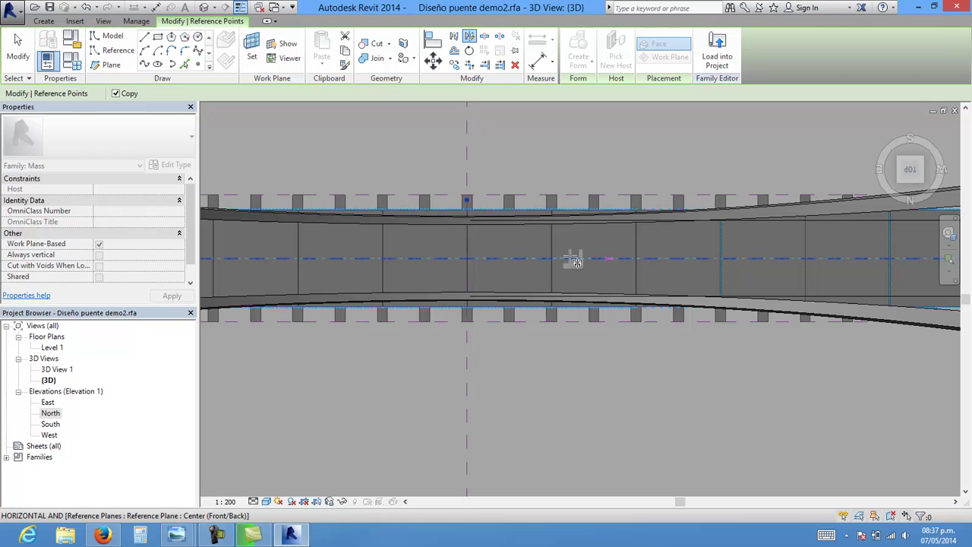
pyautogui.press('Escape')
# - Clear the selection and switch the view to Wireframe
pyautogui.click(18, 46)
pyautogui.scroll(2, 493, 231)
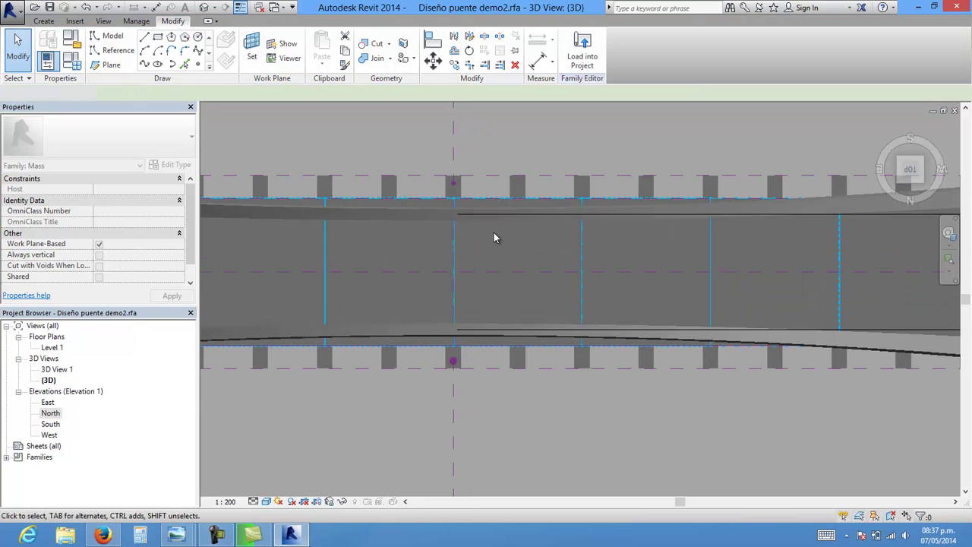
pyautogui.scroll(2, 485, 250)
pyautogui.click(266, 501)
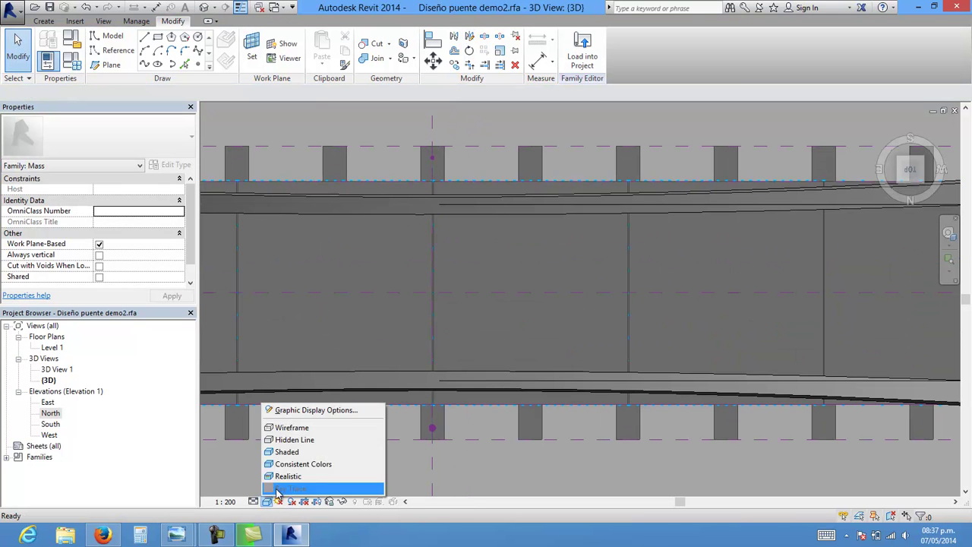
pyautogui.click(295, 428)
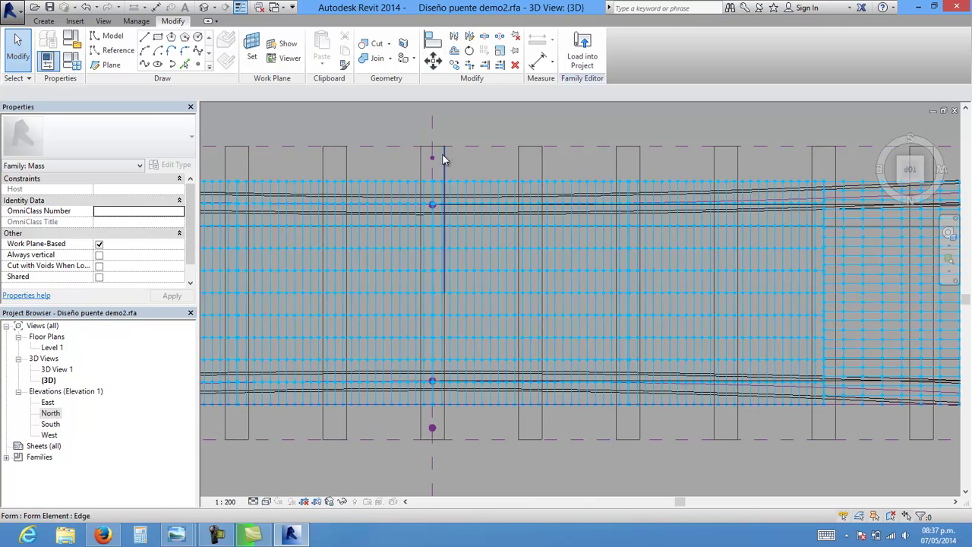
# - Copy the top and bottom reference-point pair to each column midpoint along the beam
pyautogui.click(434, 158)
pyautogui.click(433, 429)
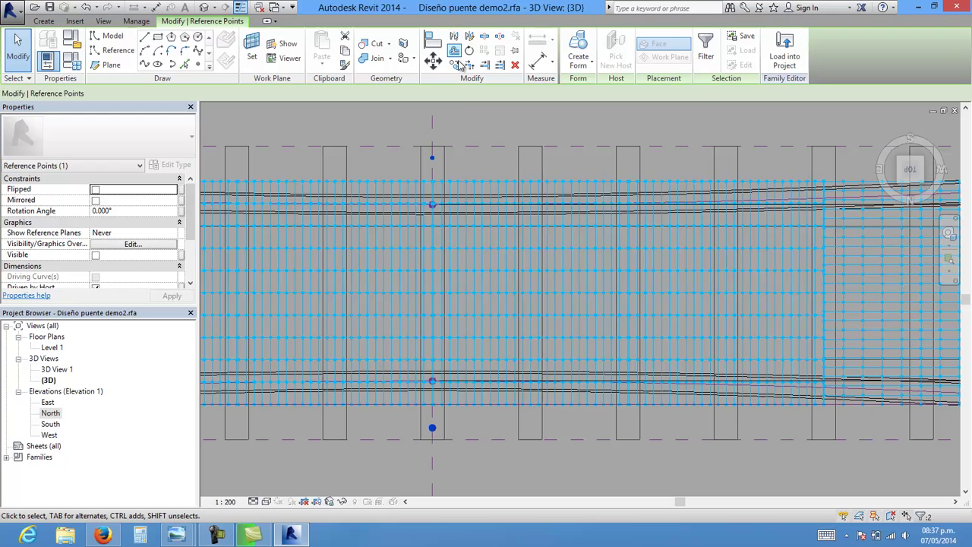
pyautogui.click(432, 146)
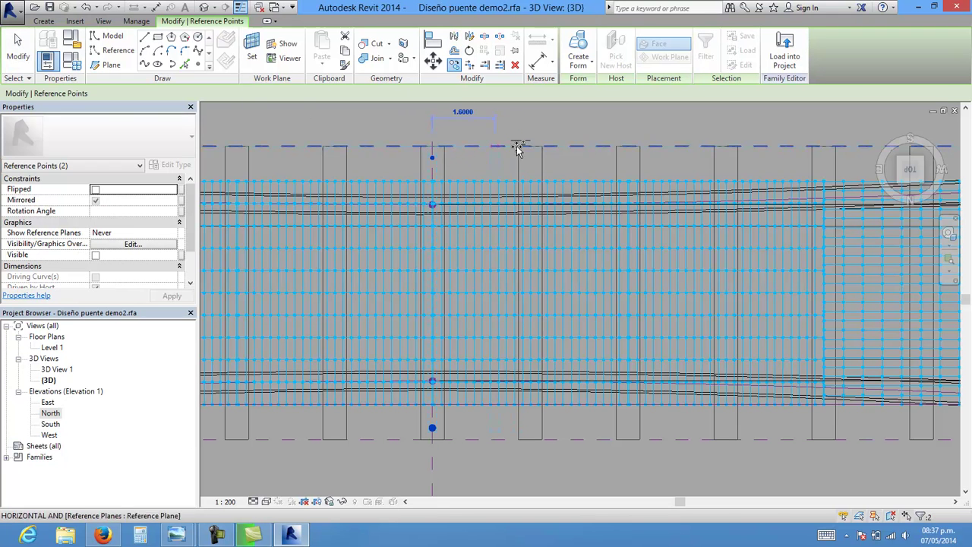
pyautogui.click(629, 147)
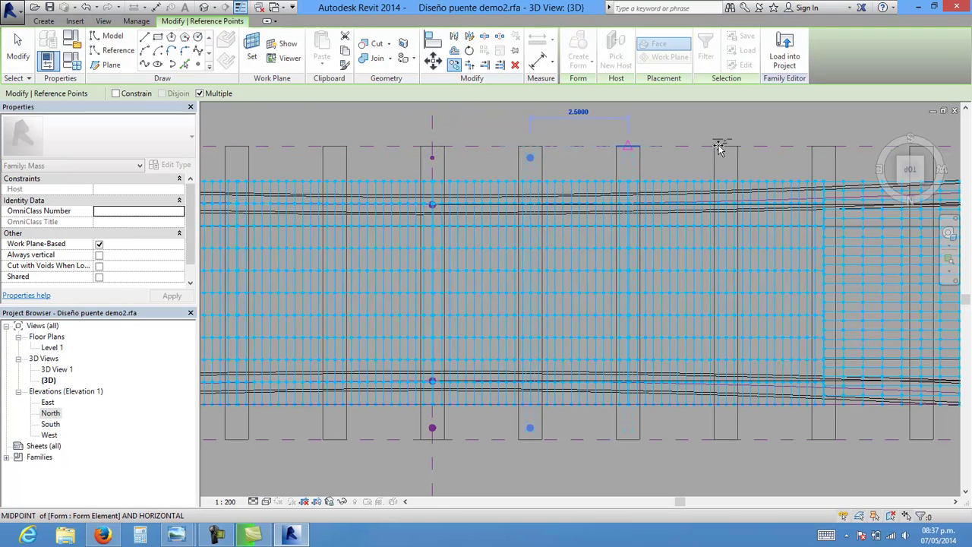
pyautogui.click(337, 139)
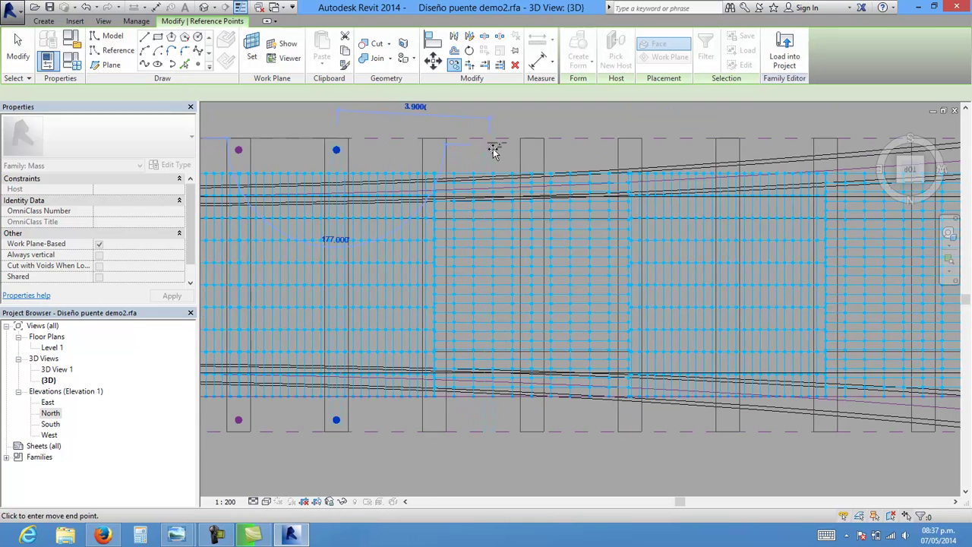
pyautogui.click(529, 140)
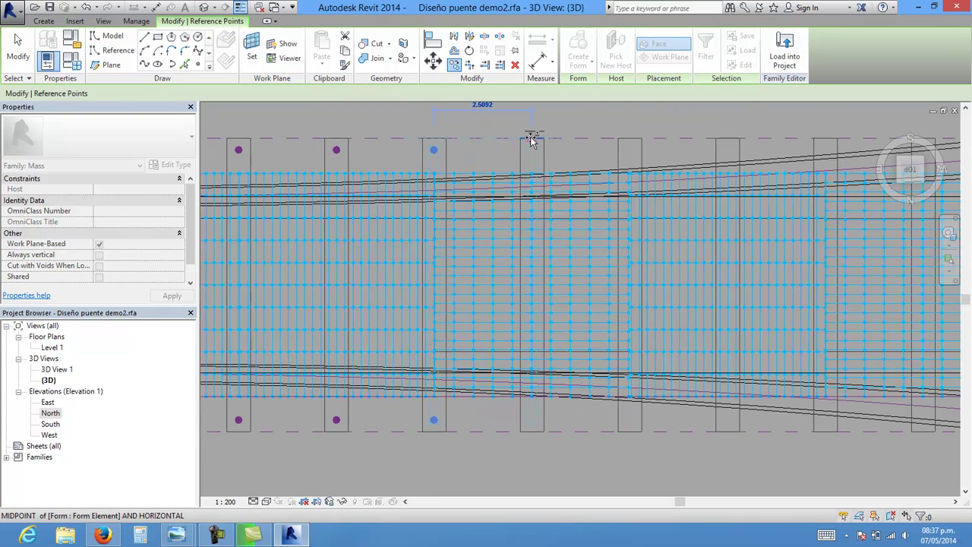
pyautogui.click(633, 141)
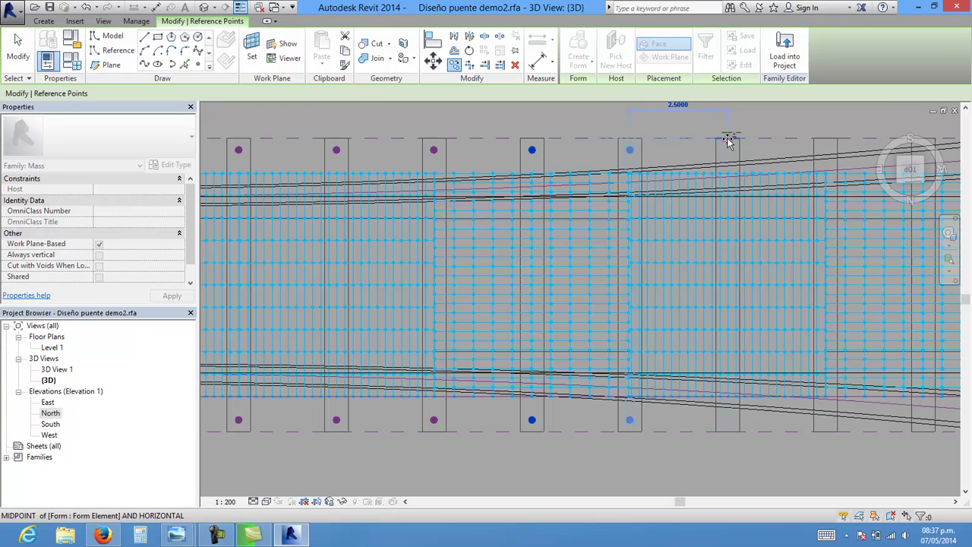
pyautogui.click(471, 160)
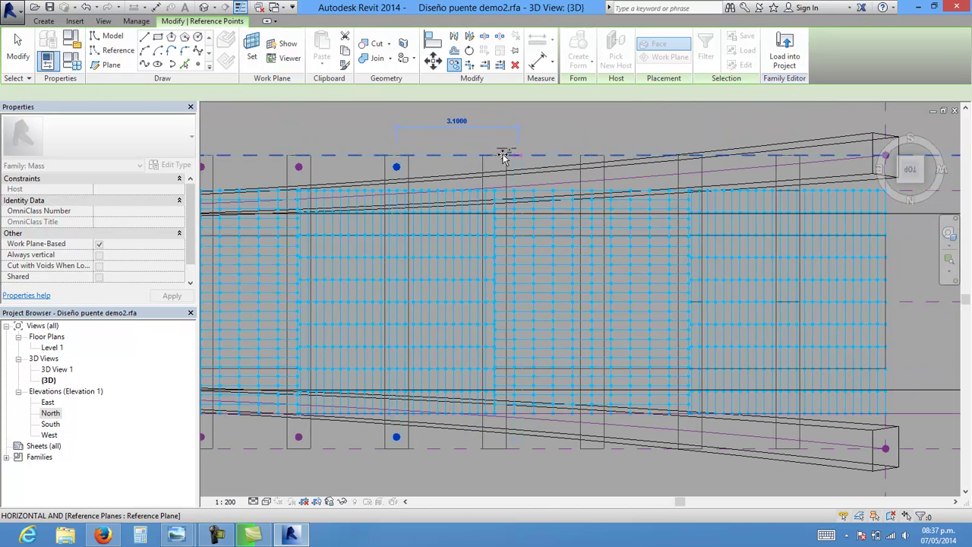
pyautogui.click(592, 156)
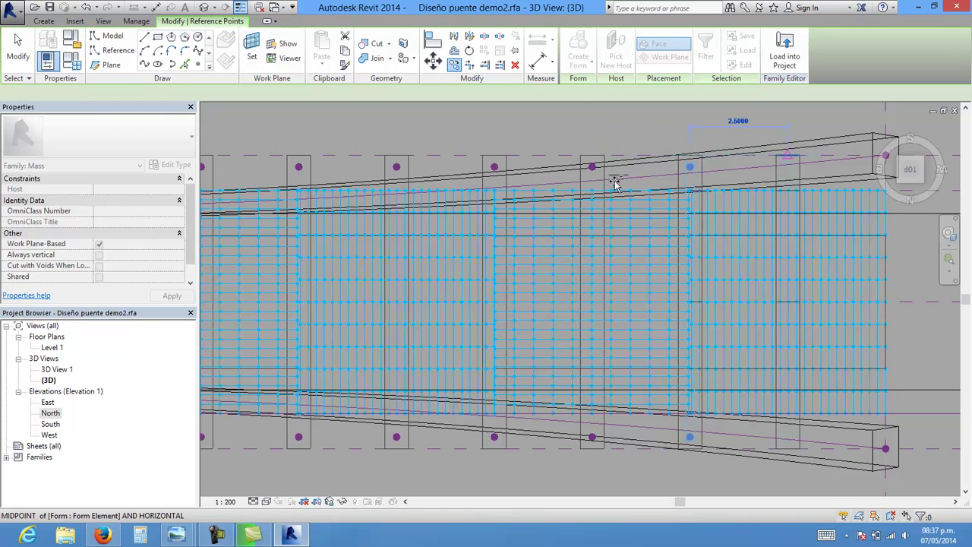
# - Copy the last reference-point pair onto the next uncovered deck column
pyautogui.scroll(-3, 762, 184)
pyautogui.scroll(-1, 451, 208)
pyautogui.moveTo(452, 209); pyautogui.dragTo(647, 202, button='middle')
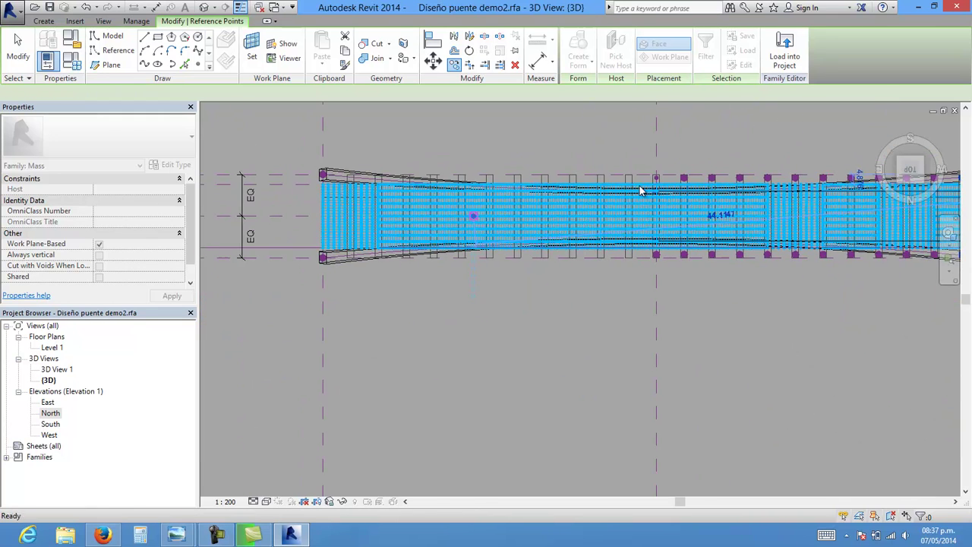
pyautogui.scroll(2, 635, 174)
pyautogui.scroll(2, 619, 175)
pyautogui.click(530, 174)
pyautogui.click(433, 163)
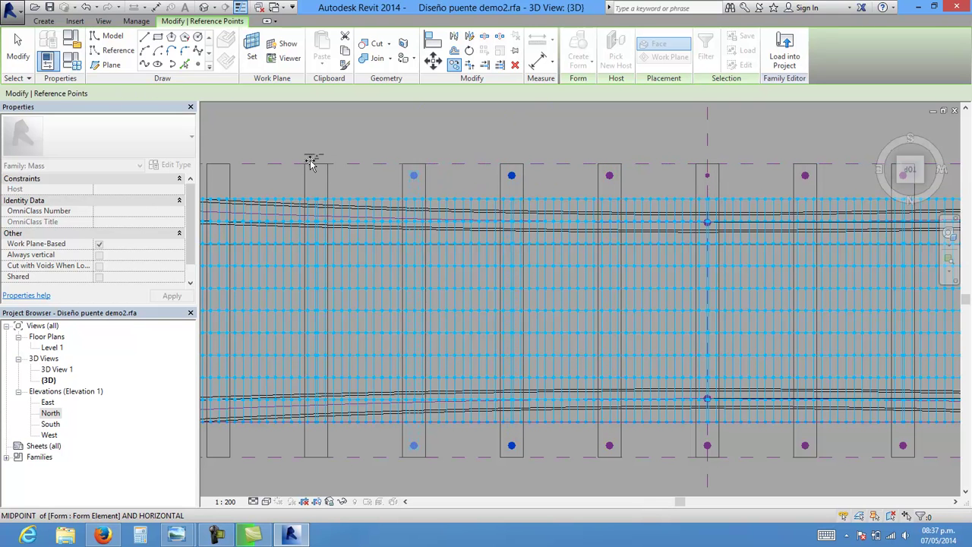
pyautogui.moveTo(304, 198); pyautogui.dragTo(636, 191, button='middle')
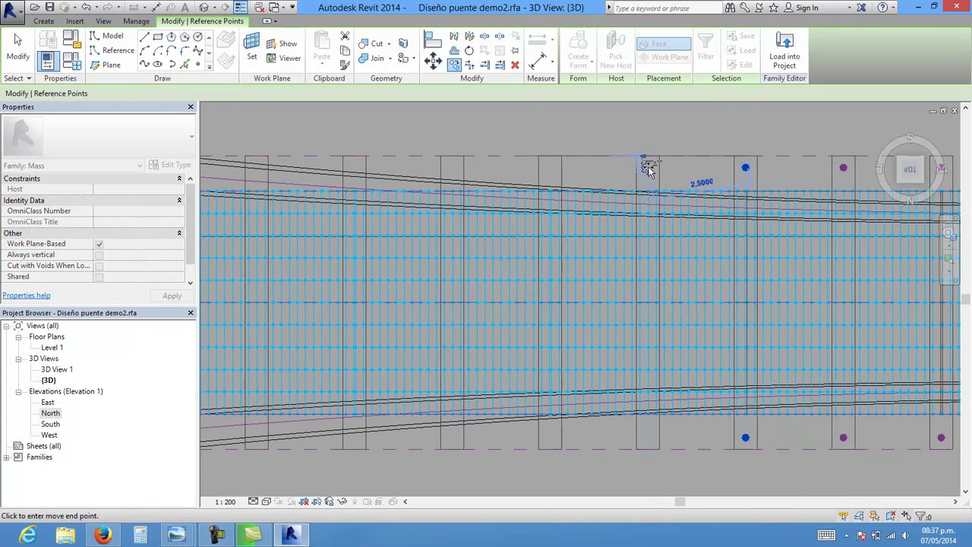
pyautogui.click(553, 156)
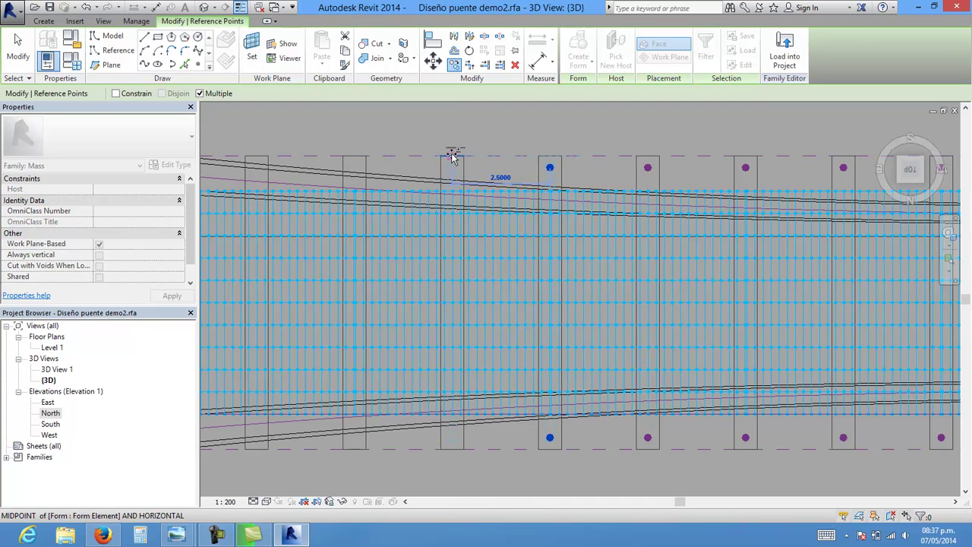
# - Check the beam's left end, then finish copying and clear the selection
pyautogui.moveTo(568, 172)
pyautogui.mouseDown(button='middle')
pyautogui.moveTo(578, 154)
pyautogui.moveTo(628, 144)
pyautogui.mouseUp(button='middle')
pyautogui.scroll(2, 438, 133)
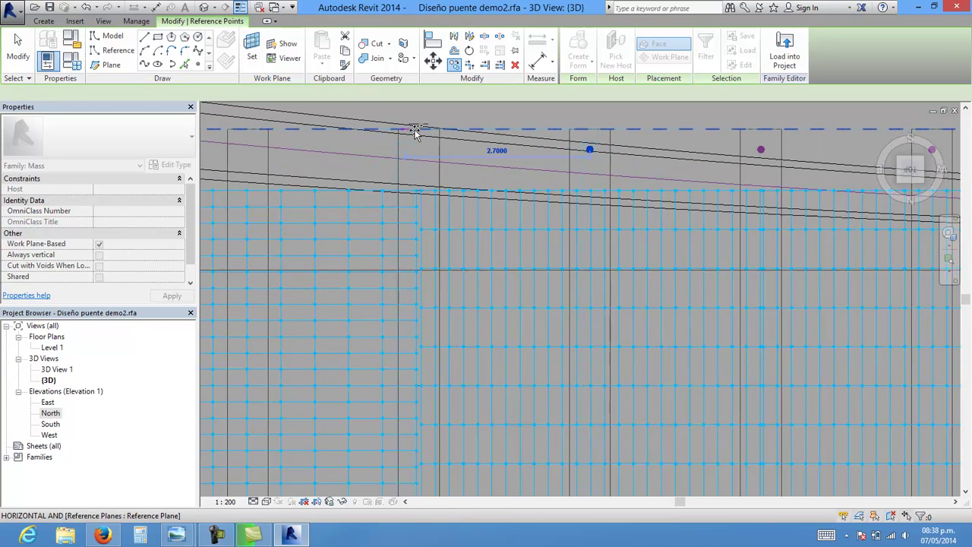
pyautogui.scroll(3, 429, 131)
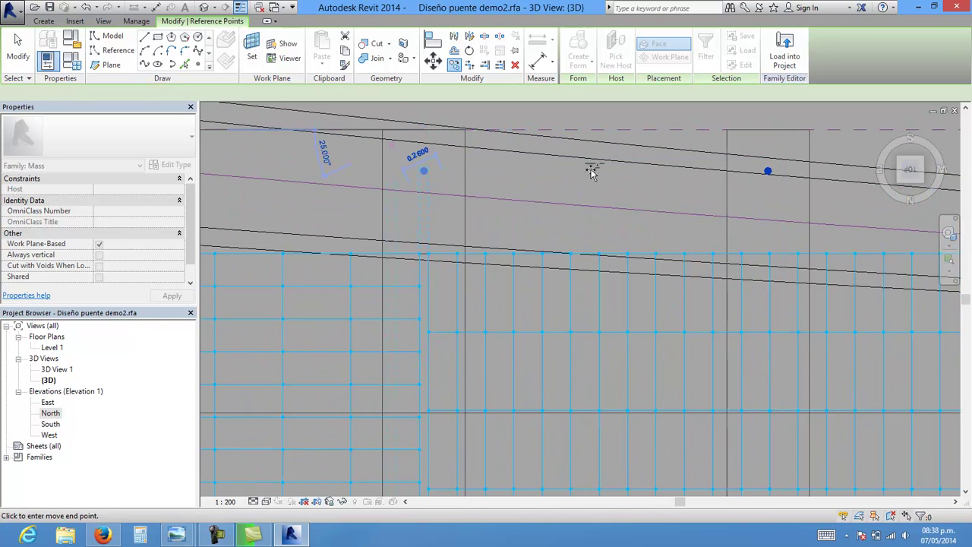
pyautogui.keyDown('shift'); pyautogui.moveTo(488, 167); pyautogui.dragTo(451, 163, button='middle'); pyautogui.keyUp('shift')
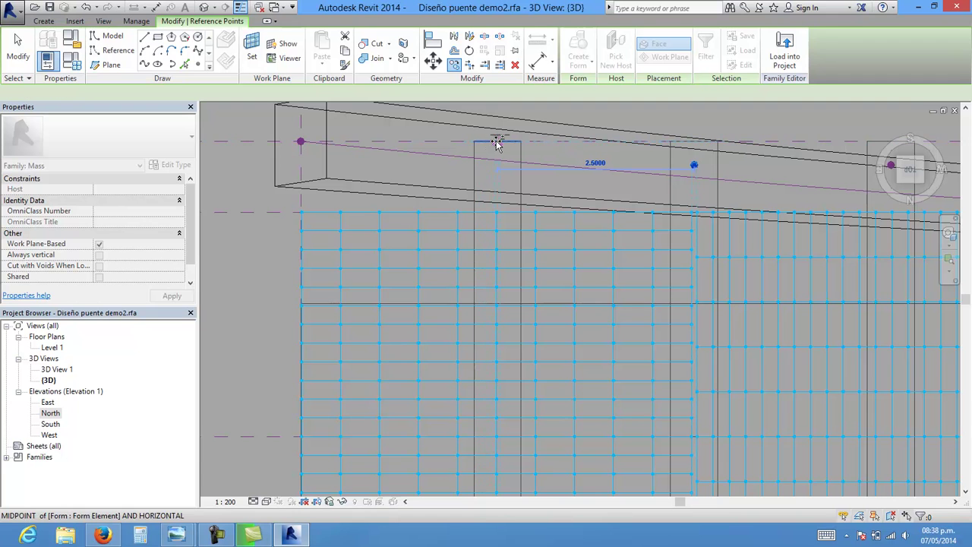
pyautogui.scroll(-2, 425, 186)
pyautogui.click(17, 50)
pyautogui.scroll(-2, 263, 169)
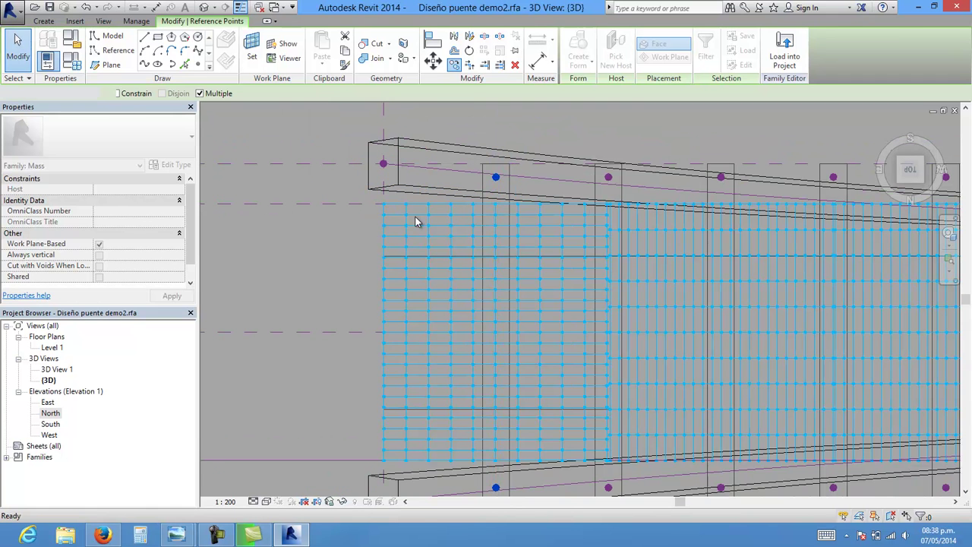
pyautogui.scroll(-3, 456, 227)
pyautogui.scroll(-2, 758, 333)
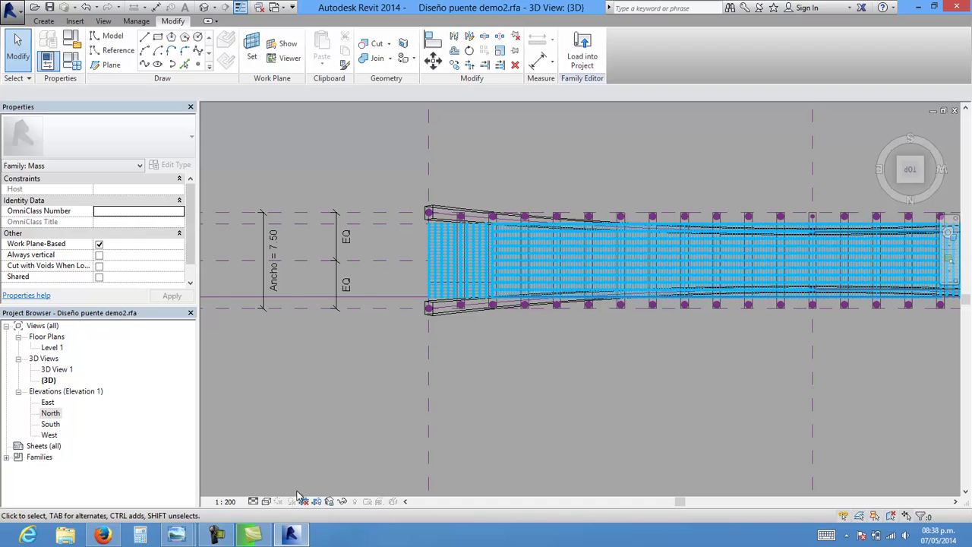
pyautogui.moveTo(910, 169)
pyautogui.click(885, 128)
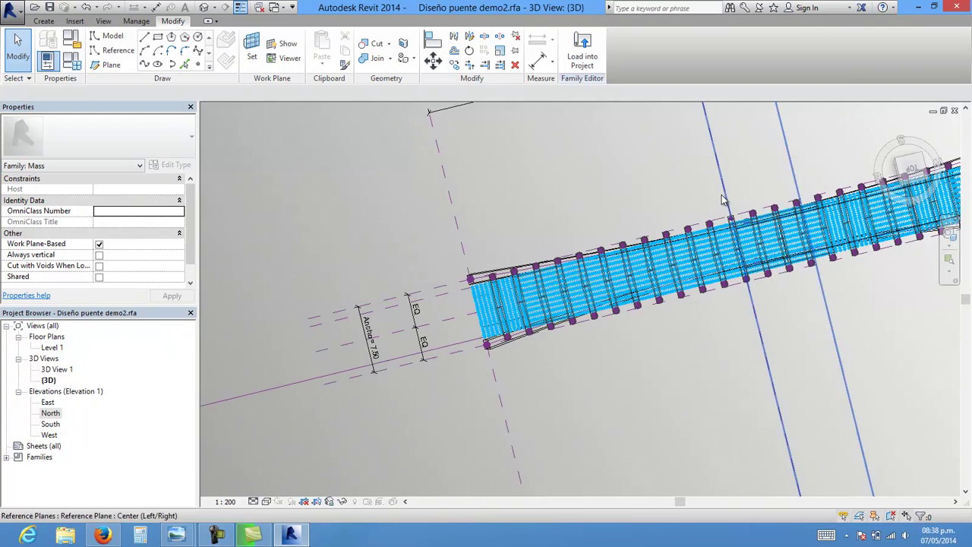
pyautogui.scroll(2, 560, 337)
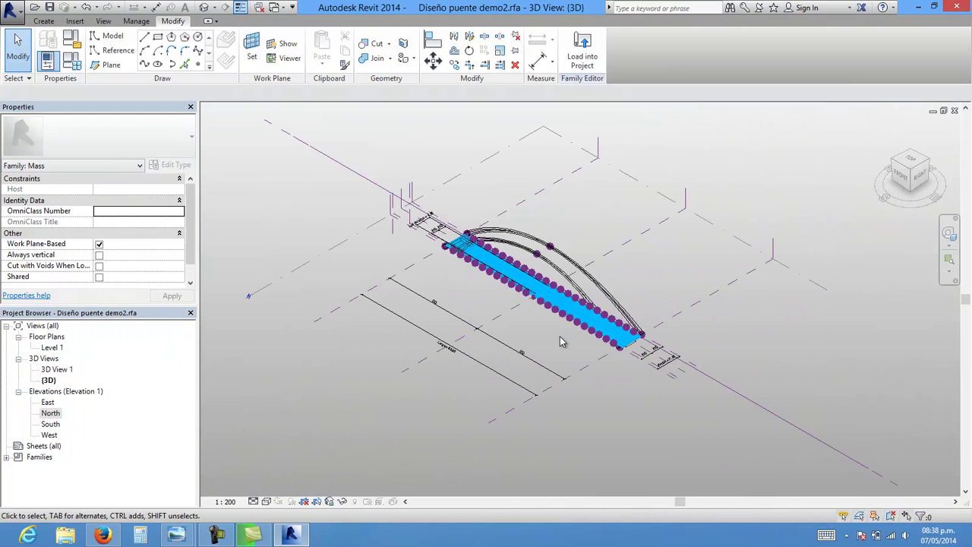
pyautogui.scroll(3, 560, 337)
pyautogui.moveTo(613, 334)
pyautogui.keyDown('shift'); pyautogui.mouseDown(button='middle')
pyautogui.moveTo(712, 343)
pyautogui.moveTo(575, 259)
pyautogui.mouseUp(button='middle'); pyautogui.keyUp('shift')
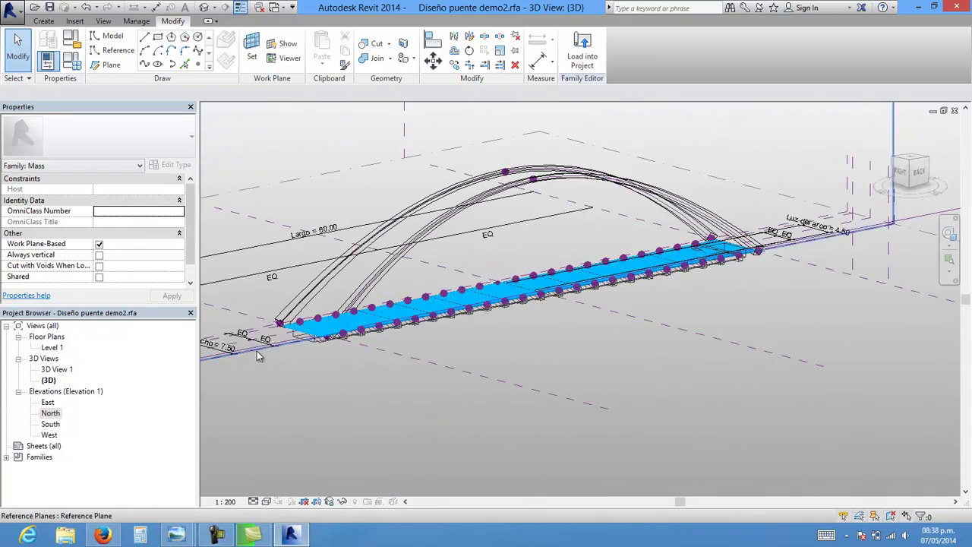
pyautogui.scroll(3, 288, 342)
pyautogui.keyDown('shift'); pyautogui.moveTo(395, 315); pyautogui.dragTo(421, 309, button='middle'); pyautogui.keyUp('shift')
pyautogui.scroll(-2, 421, 309)
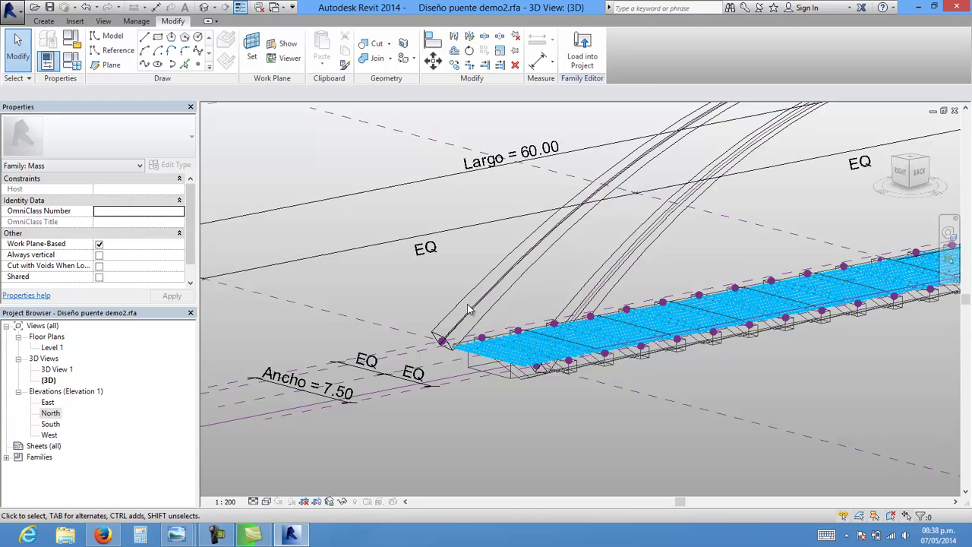
pyautogui.scroll(1, 418, 307)
pyautogui.scroll(1, 415, 306)
pyautogui.keyDown('shift'); pyautogui.moveTo(415, 360); pyautogui.dragTo(459, 248, button='middle'); pyautogui.keyUp('shift')
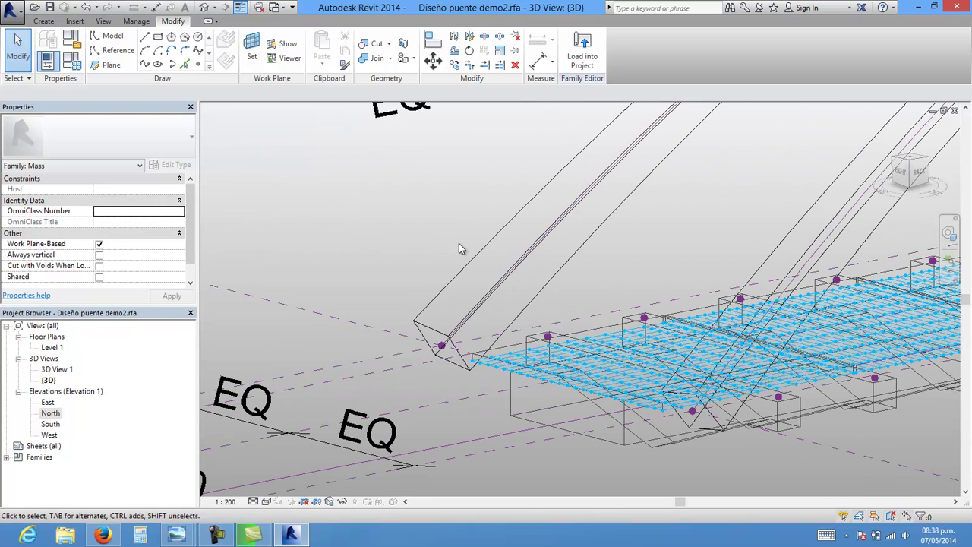
pyautogui.click(410, 346)
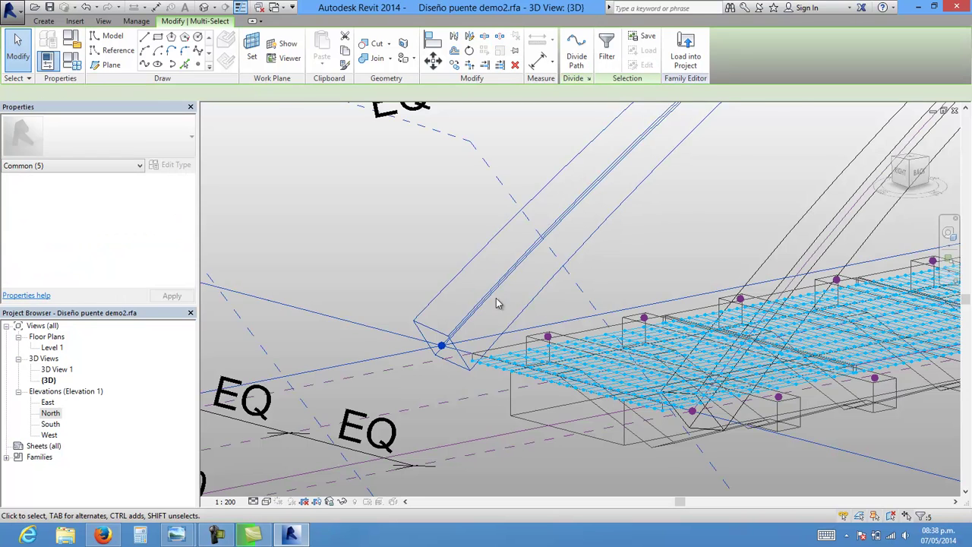
pyautogui.keyDown('shift'); pyautogui.moveTo(410, 347); pyautogui.dragTo(566, 251, button='middle'); pyautogui.keyUp('shift')
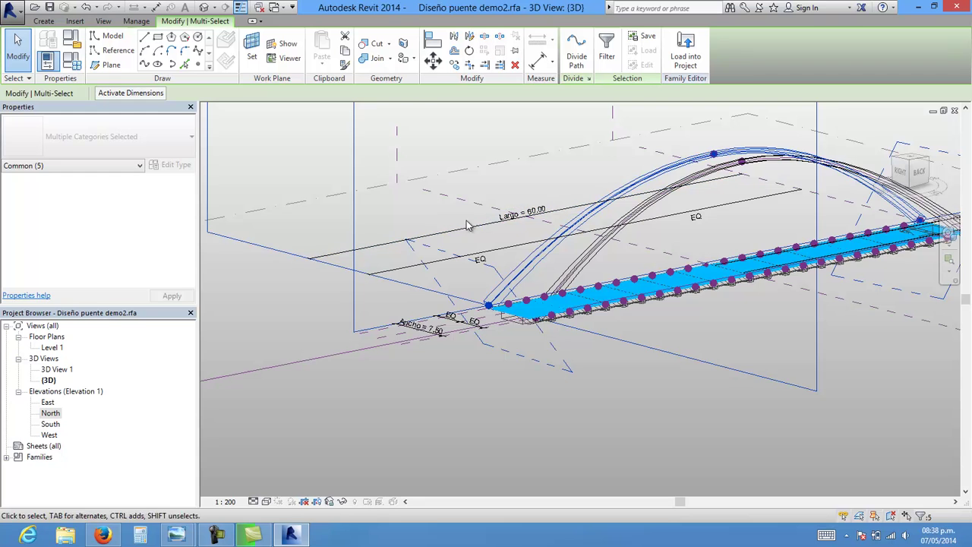
pyautogui.scroll(2, 488, 319)
pyautogui.scroll(2, 471, 334)
pyautogui.press('Escape')
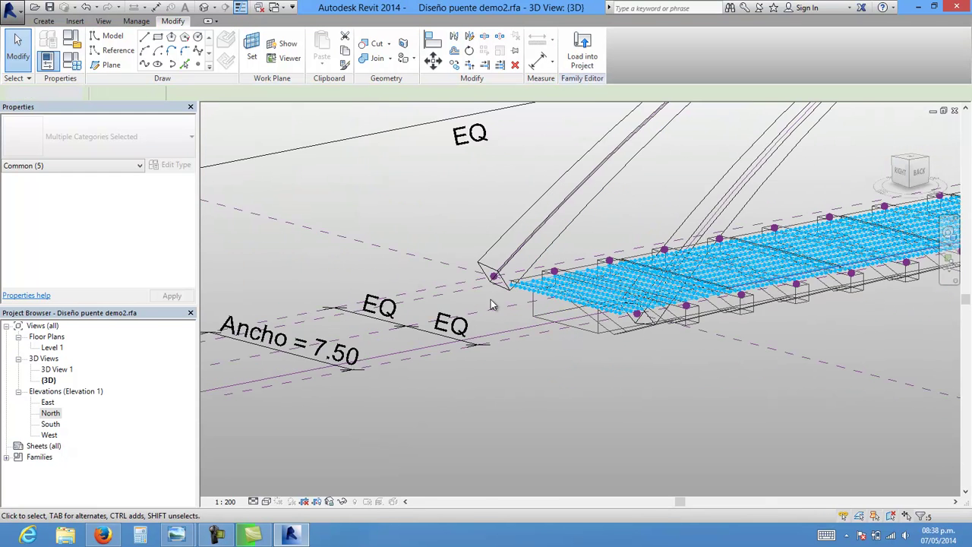
pyautogui.moveTo(520, 162); pyautogui.dragTo(460, 256)
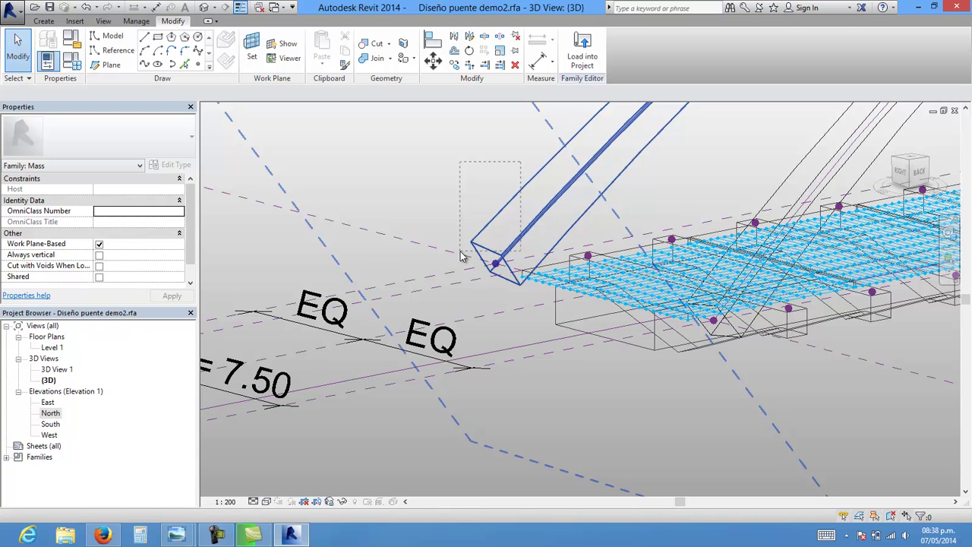
pyautogui.press('Escape')
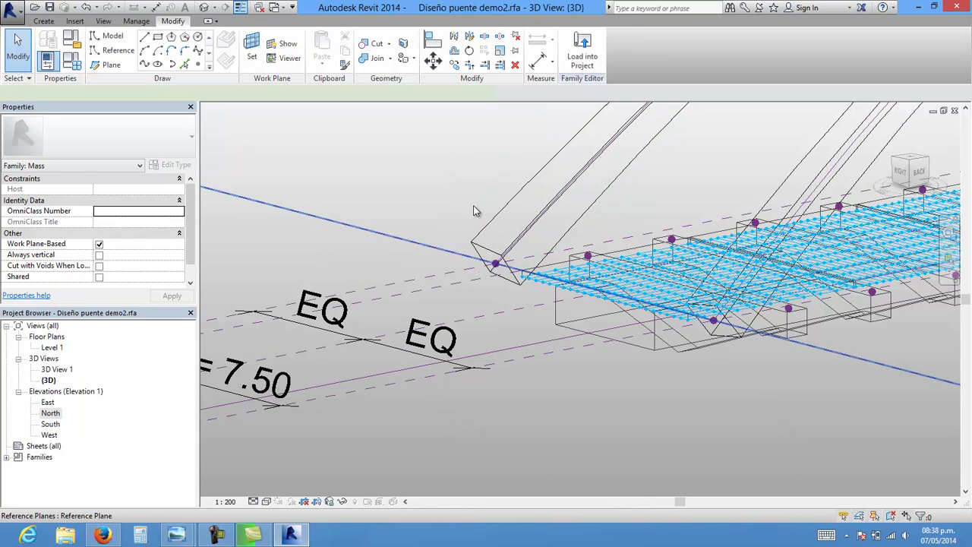
pyautogui.click(474, 211)
# - Divide the selected arch edge into a 24-node fixed-number path and orbit to inspect it
pyautogui.click(614, 47)
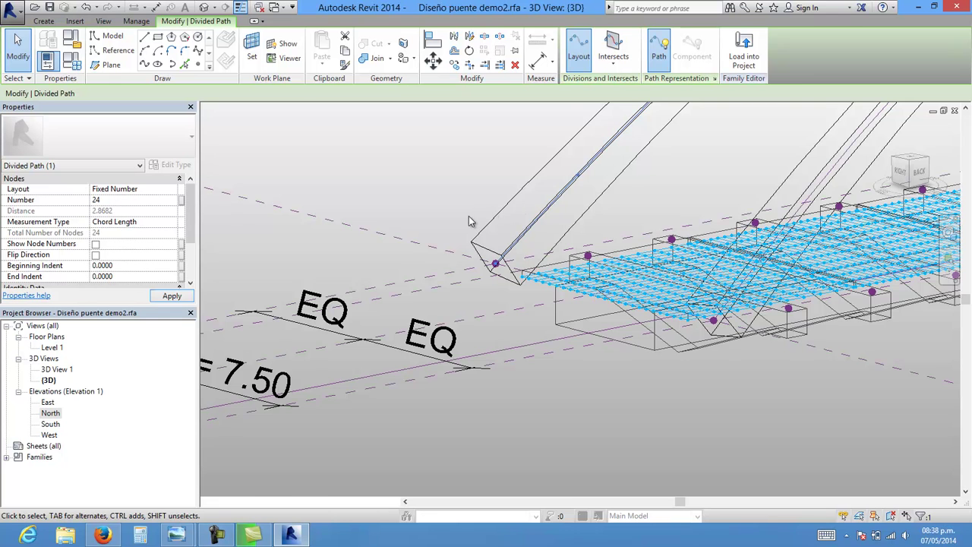
pyautogui.scroll(-5, 559, 221)
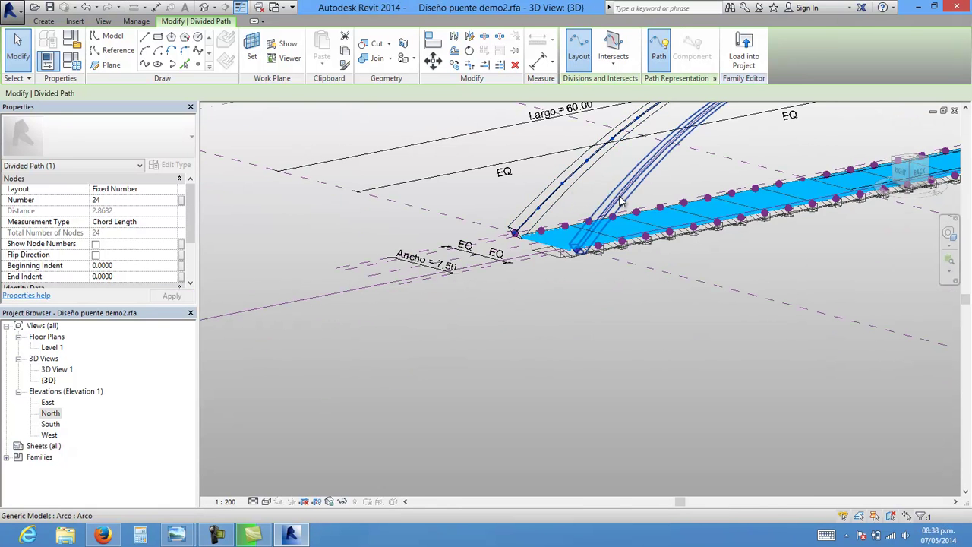
pyautogui.scroll(-5, 560, 221)
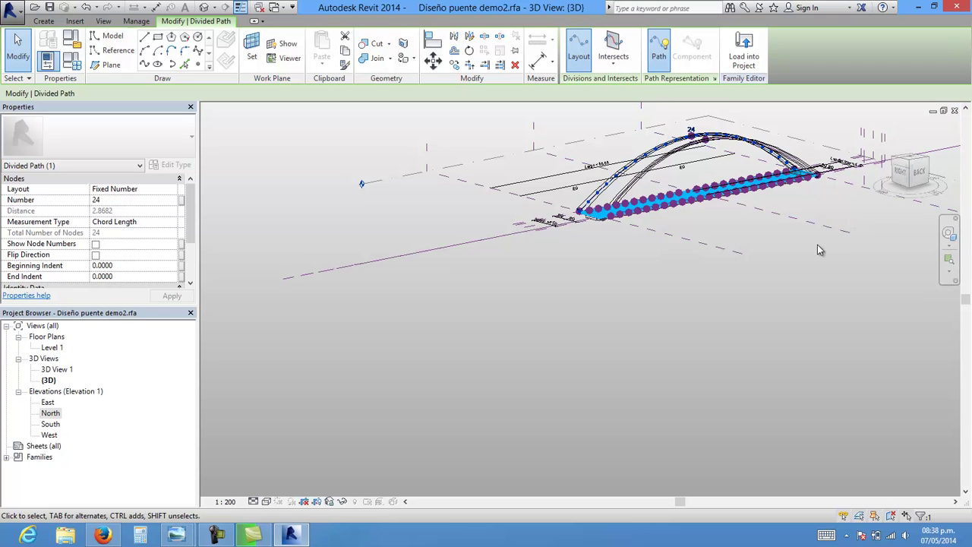
pyautogui.keyDown('shift'); pyautogui.moveTo(854, 218); pyautogui.dragTo(898, 183, button='middle'); pyautogui.keyUp('shift')
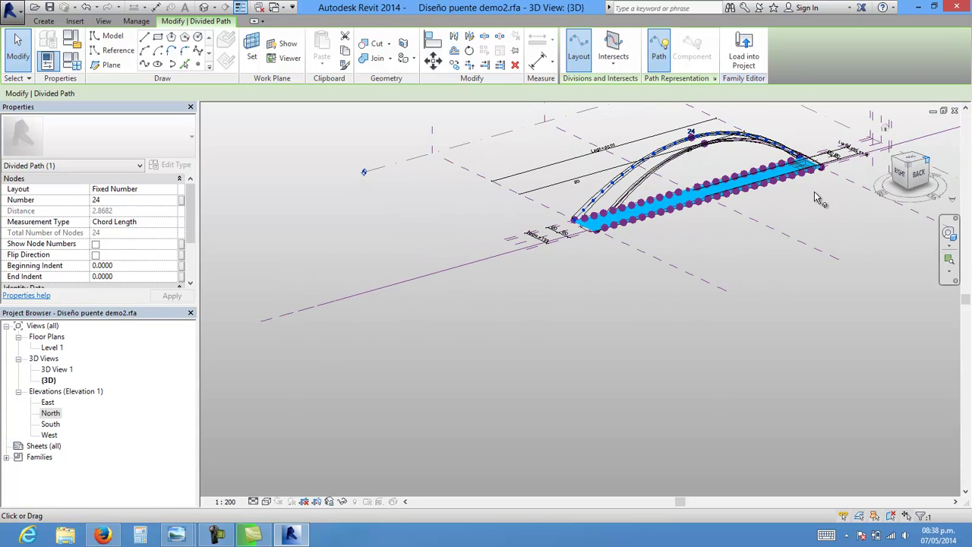
pyautogui.click(866, 192)
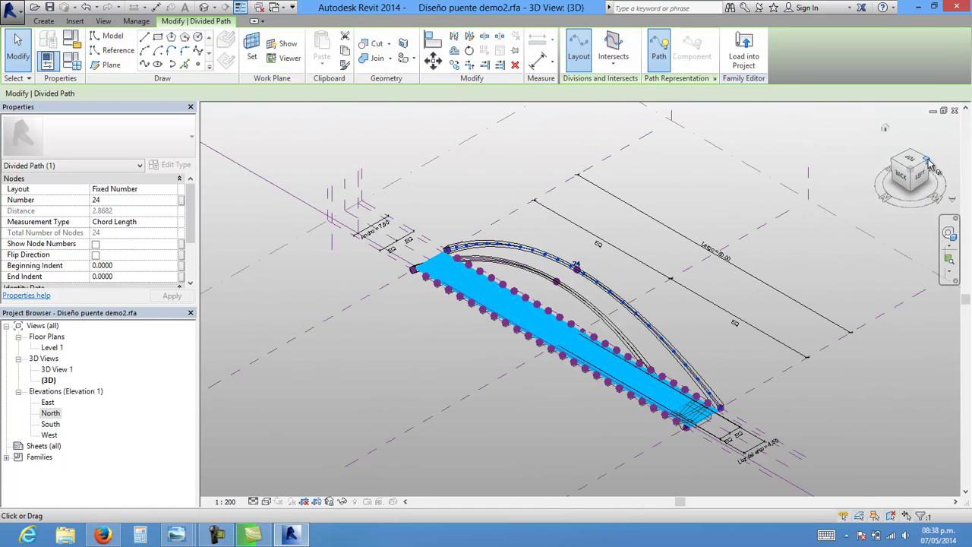
pyautogui.click(889, 209)
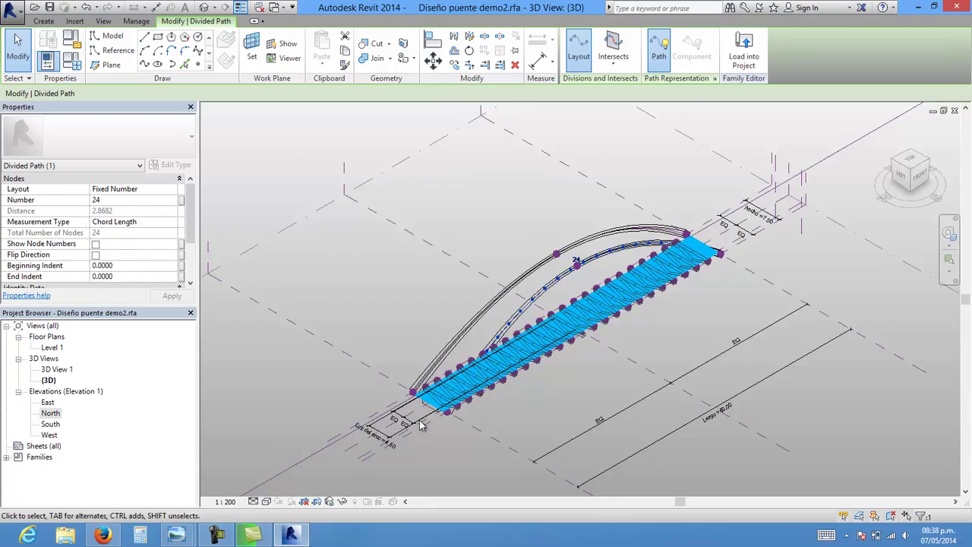
pyautogui.scroll(5, 404, 410)
pyautogui.moveTo(404, 410)
pyautogui.keyDown('shift'); pyautogui.mouseDown(button='middle')
pyautogui.moveTo(336, 321)
pyautogui.moveTo(413, 431)
pyautogui.moveTo(404, 210)
pyautogui.mouseUp(button='middle'); pyautogui.keyUp('shift')
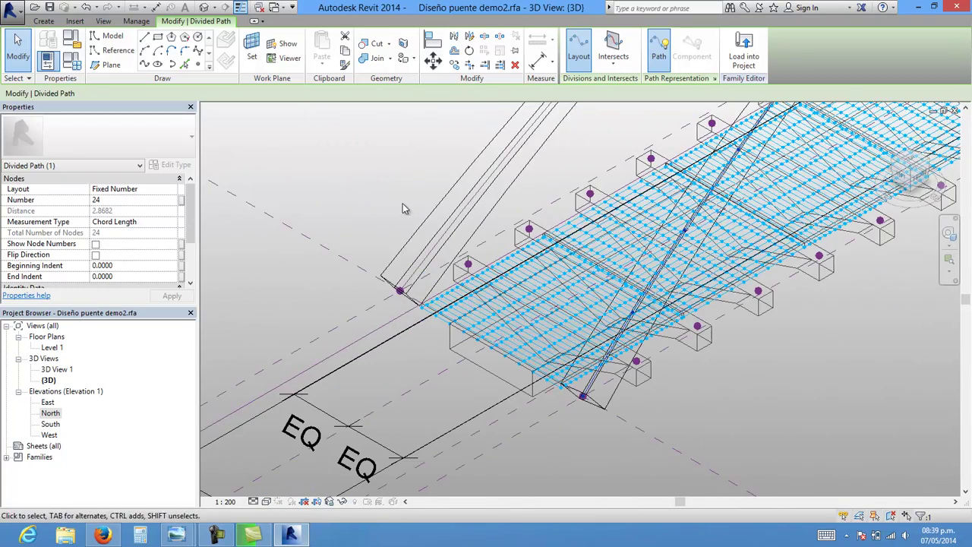
# - Filter the second arch's base selection to its divided path and change Number from 6 to 24
pyautogui.click(385, 253)
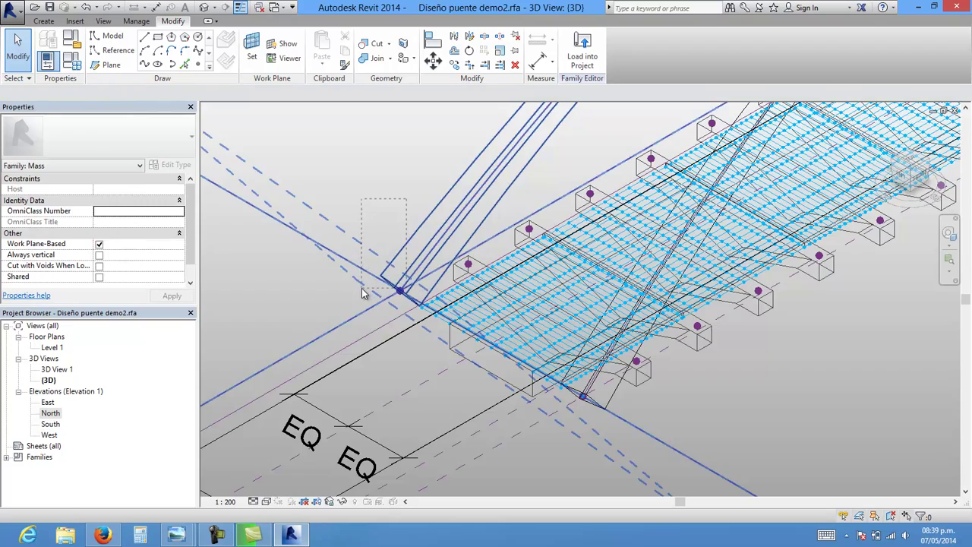
pyautogui.moveTo(406, 310)
pyautogui.keyDown('shift'); pyautogui.mouseDown(button='middle')
pyautogui.moveTo(435, 332)
pyautogui.moveTo(452, 221)
pyautogui.mouseUp(button='middle'); pyautogui.keyUp('shift')
pyautogui.scroll(3, 452, 221)
pyautogui.scroll(2, 471, 196)
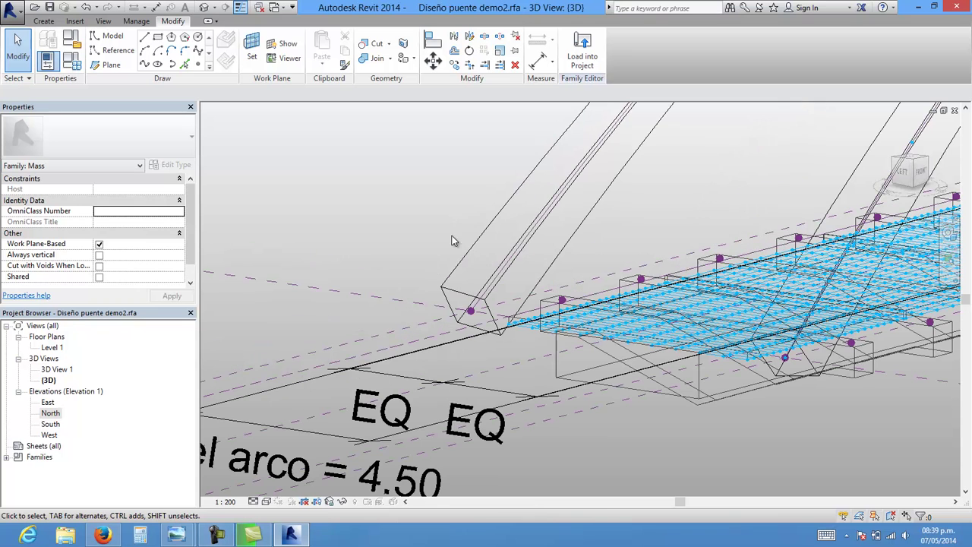
pyautogui.moveTo(459, 253); pyautogui.dragTo(424, 314)
pyautogui.scroll(-1, 478, 262)
pyautogui.scroll(-2, 478, 263)
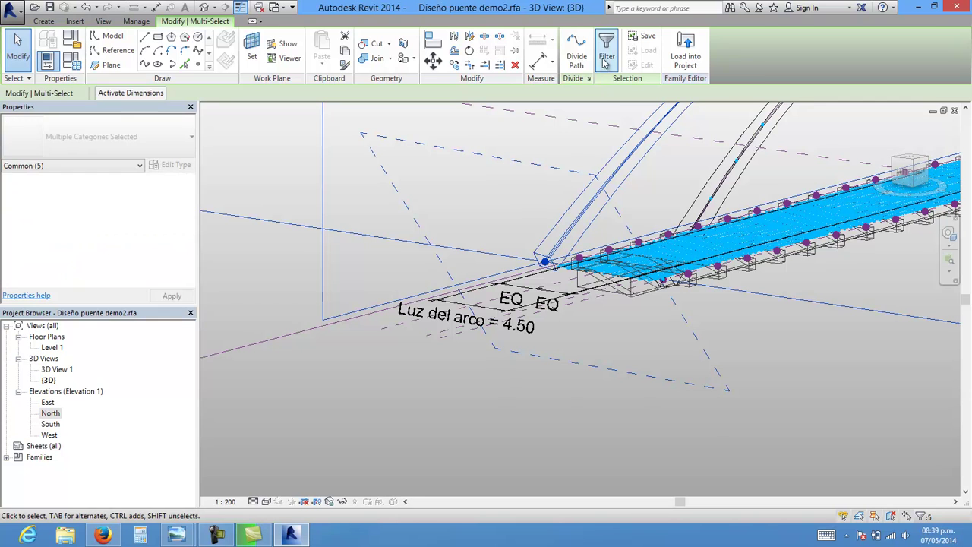
pyautogui.click(579, 52)
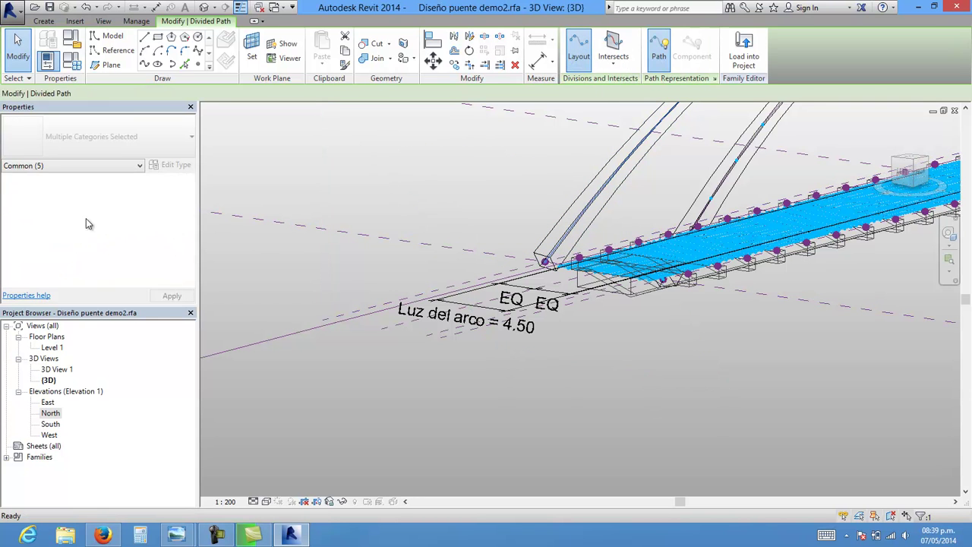
pyautogui.click(104, 200)
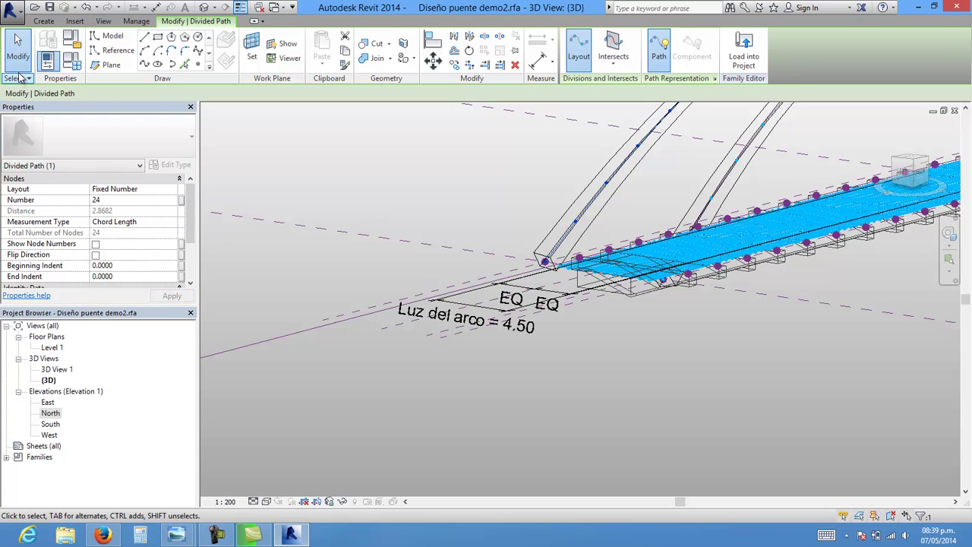
pyautogui.click(394, 173)
pyautogui.scroll(-1, 393, 173)
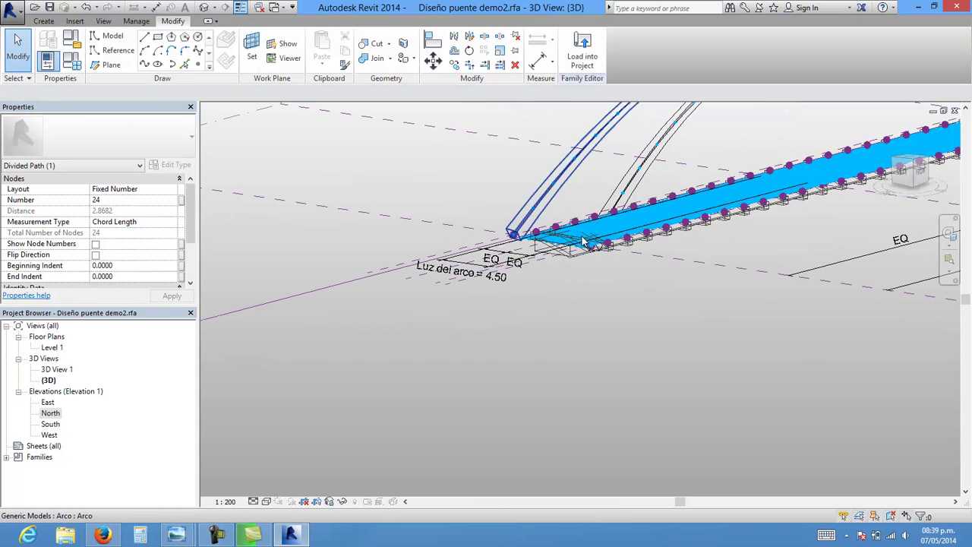
pyautogui.scroll(-3, 254, 364)
pyautogui.scroll(4, 501, 347)
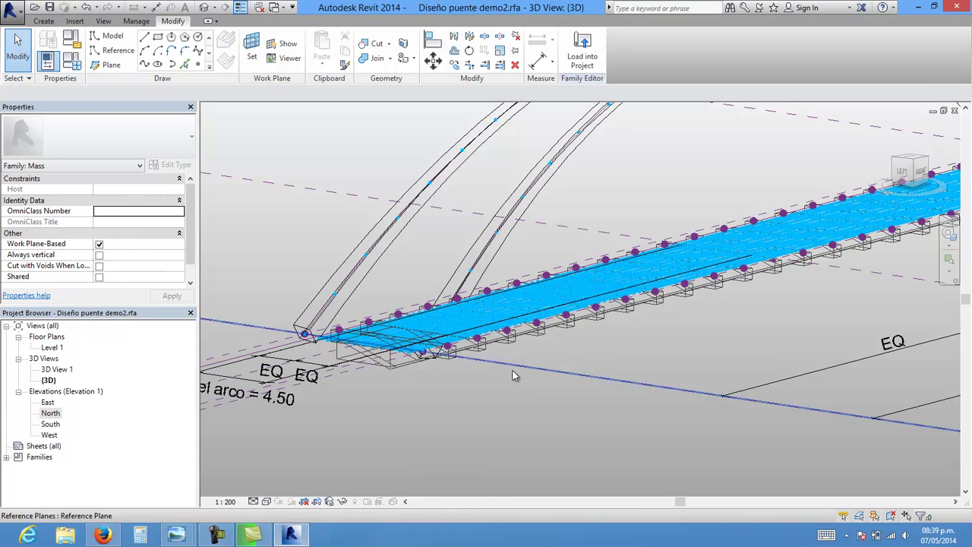
pyautogui.click(218, 537)
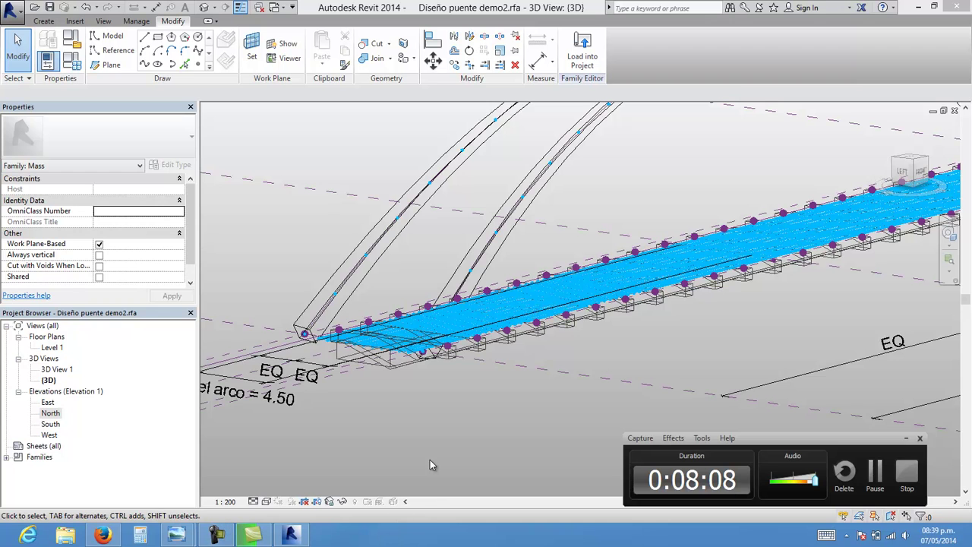
pyautogui.click(20, 44)
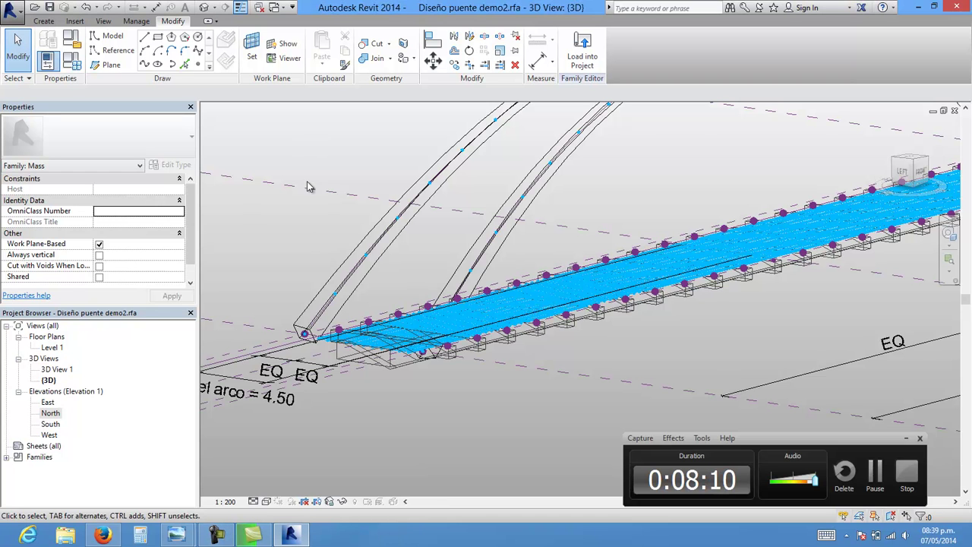
pyautogui.scroll(-2, 580, 354)
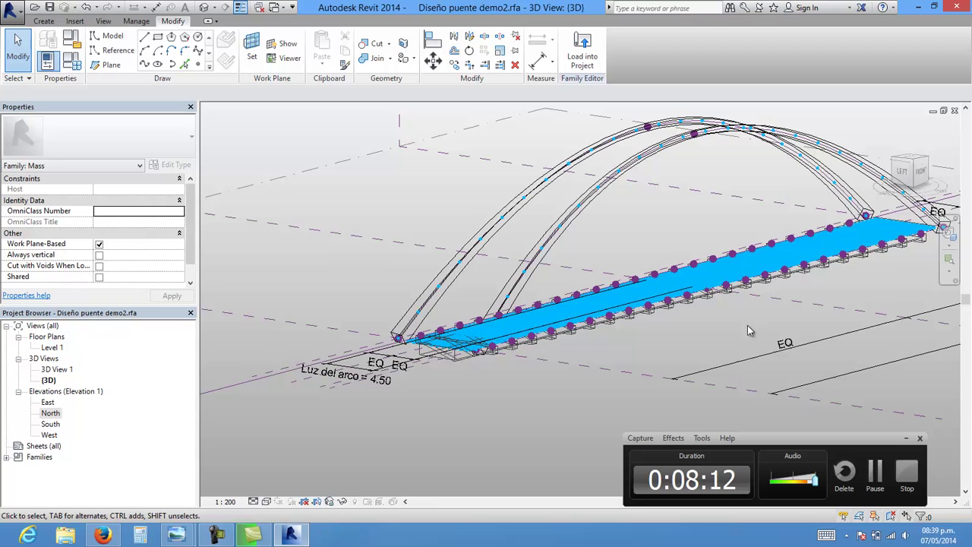
pyautogui.moveTo(748, 324); pyautogui.dragTo(691, 333, button='middle')
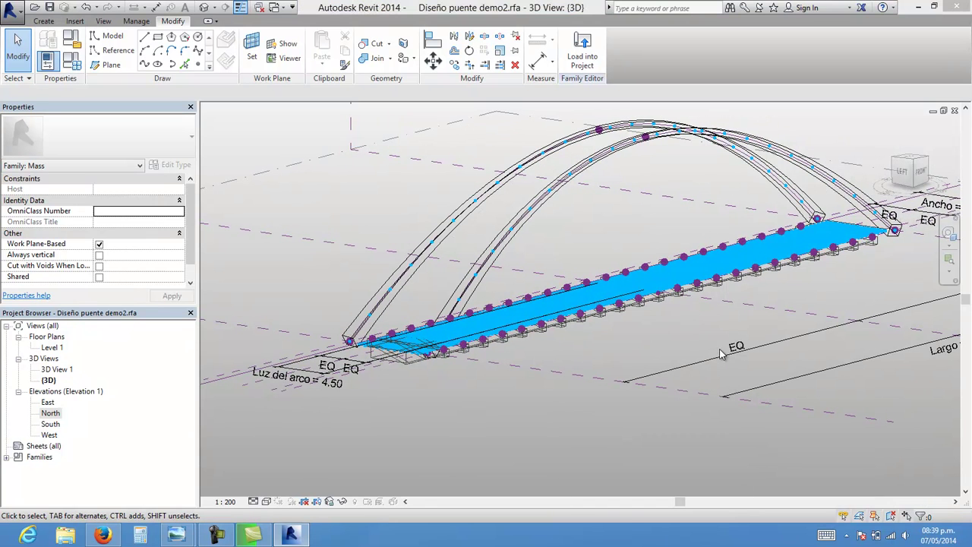
# - Switch the view to Consistent Colors and zoom in on the deck end
pyautogui.click(266, 501)
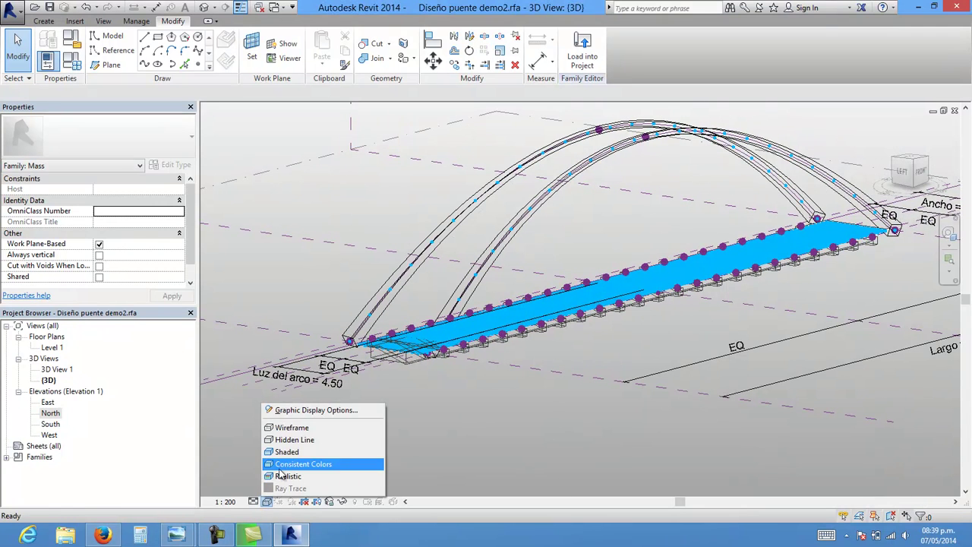
pyautogui.click(304, 452)
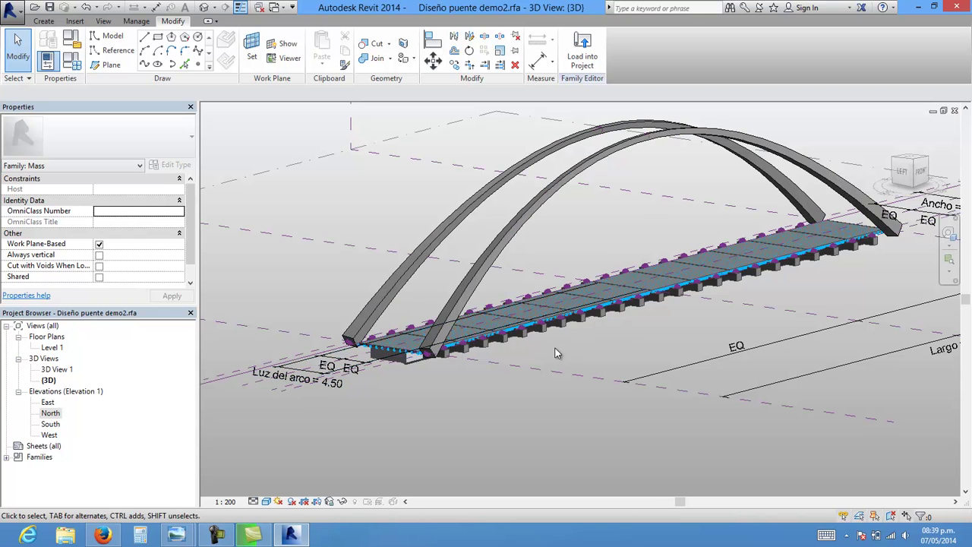
pyautogui.scroll(3, 476, 366)
pyautogui.scroll(2, 466, 351)
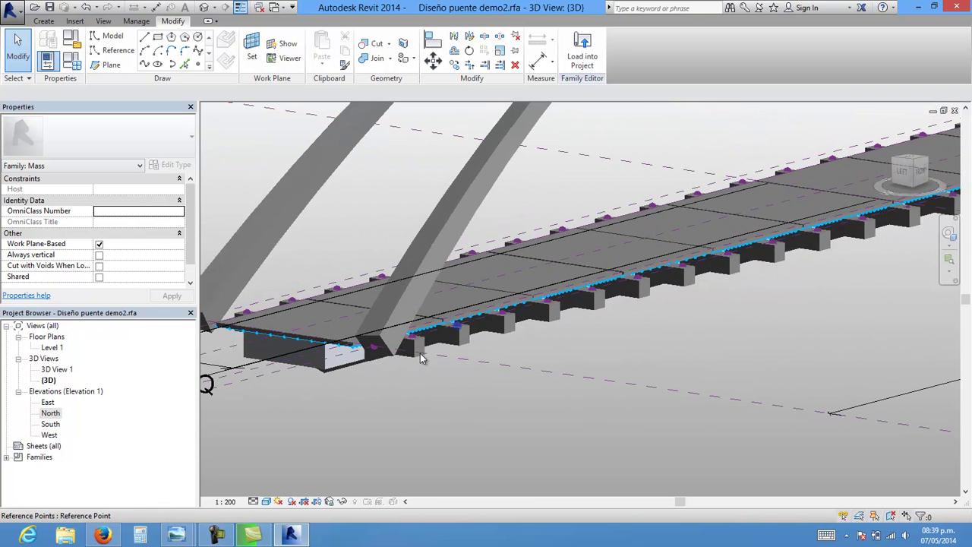